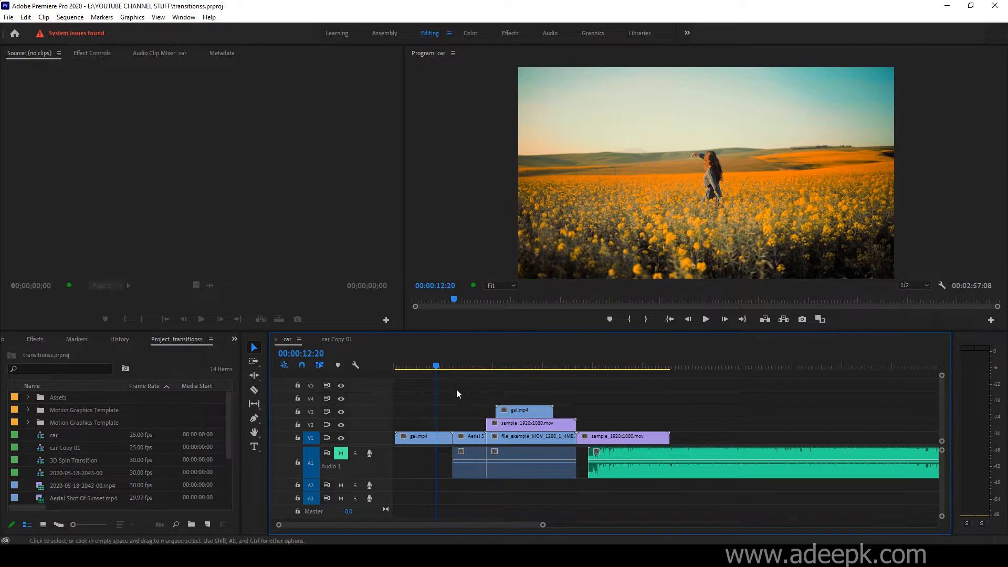
- Duplicate the Aerial Shot Of Sunset clip from V1 onto V2 directly above the original
{"action": "mouse_move", "coordinate": [459, 366]}
{"action": "left_mouse_down"}
{"action": "mouse_move", "coordinate": [487, 369]}
{"action": "mouse_move", "coordinate": [446, 367]}
{"action": "left_mouse_up"}
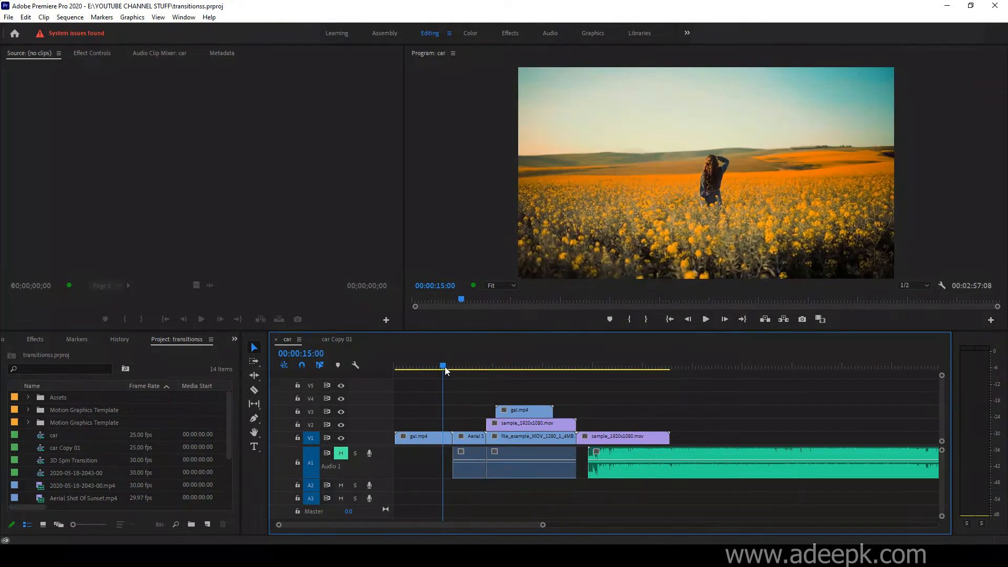
{"action": "left_click", "coordinate": [467, 436]}
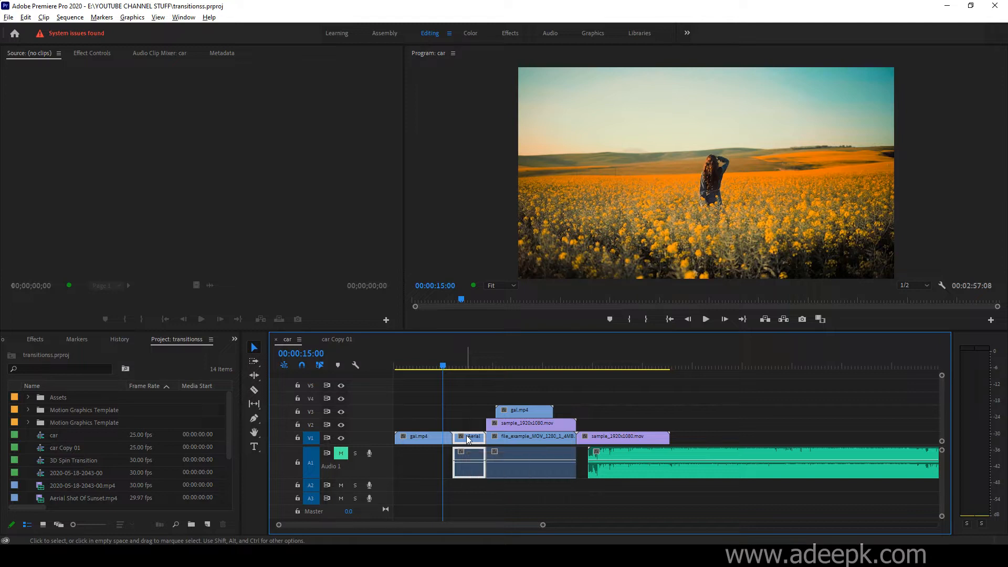
{"action": "left_click_drag", "start_coordinate": [469, 438], "coordinate": [465, 423]}
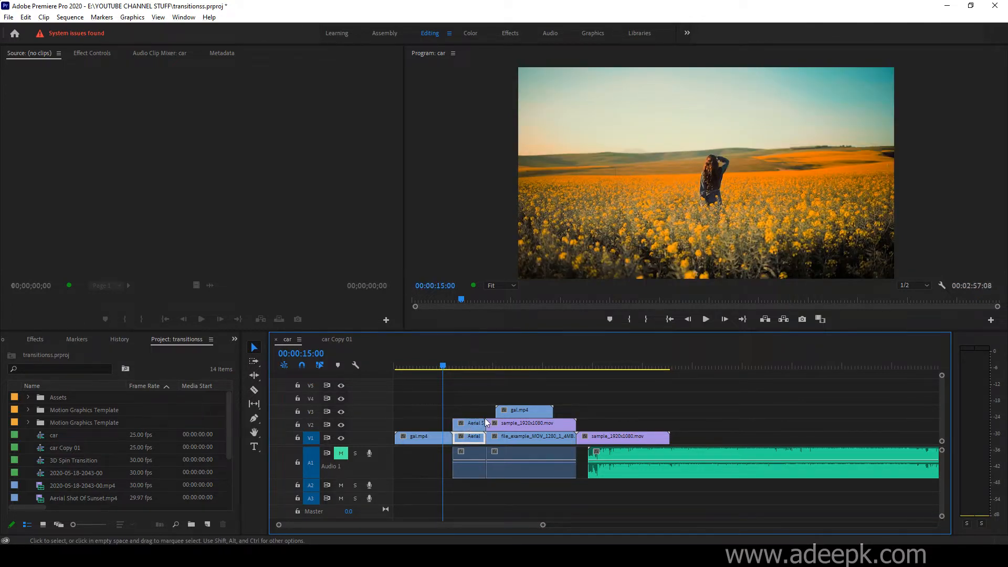
{"action": "left_click_drag", "start_coordinate": [519, 414], "coordinate": [519, 401]}
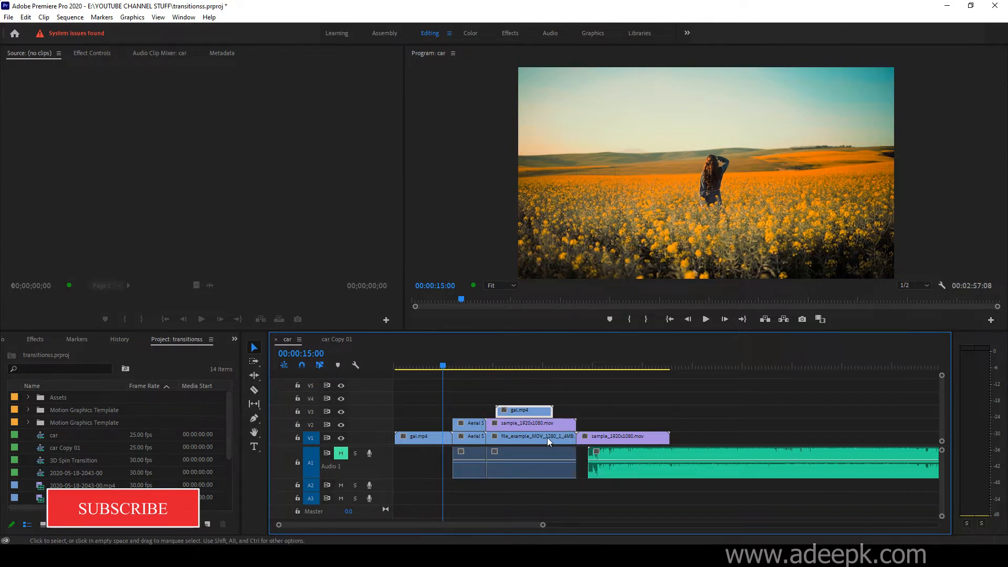
{"action": "left_click_drag", "start_coordinate": [573, 437], "coordinate": [545, 453]}
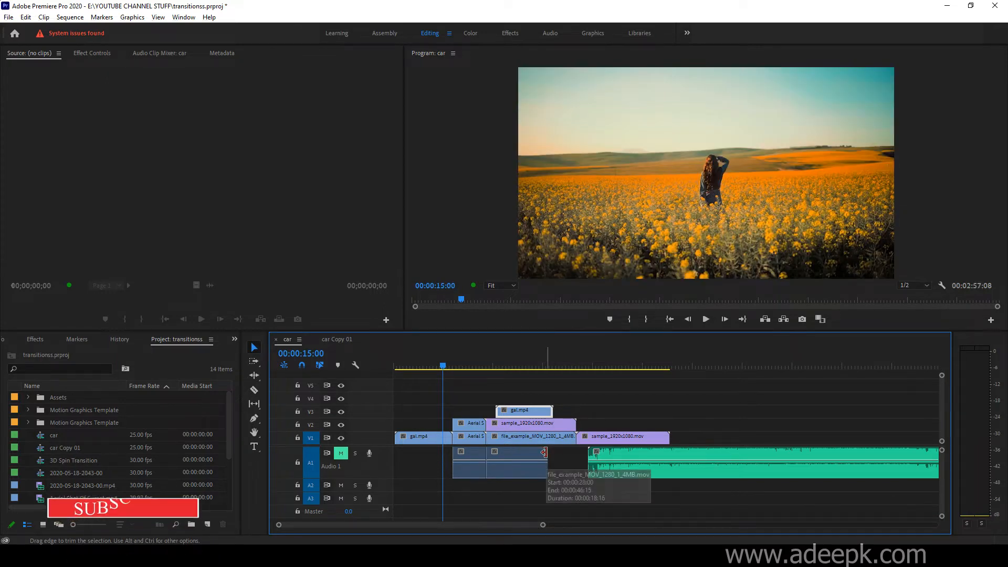
{"action": "key", "text": "ctrl+z"}
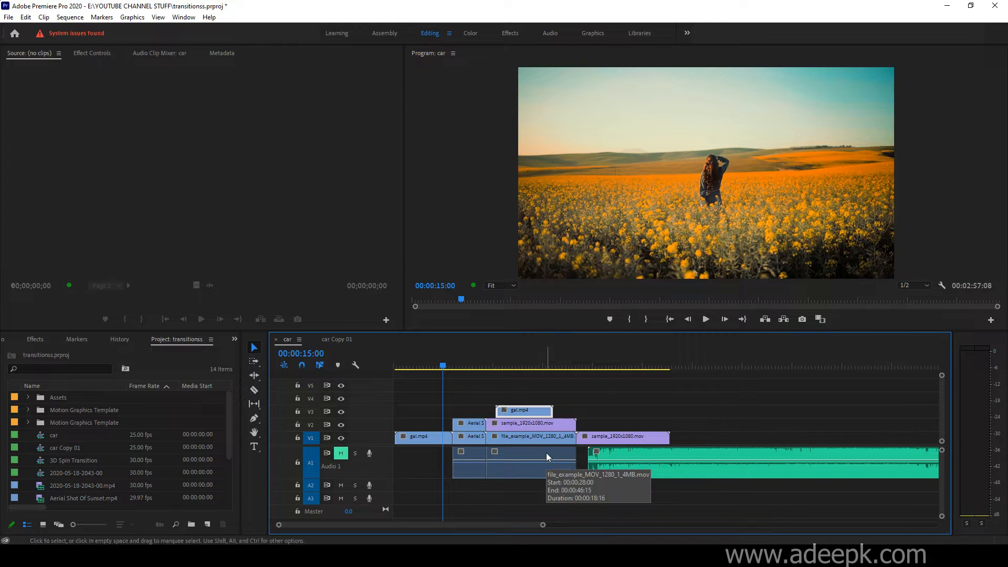
- Place the playhead at 00:00:09:04, search the effects for "blur", and apply Gaussian Blur to the gal.mp4 clip on V1
{"action": "left_click", "coordinate": [434, 366]}
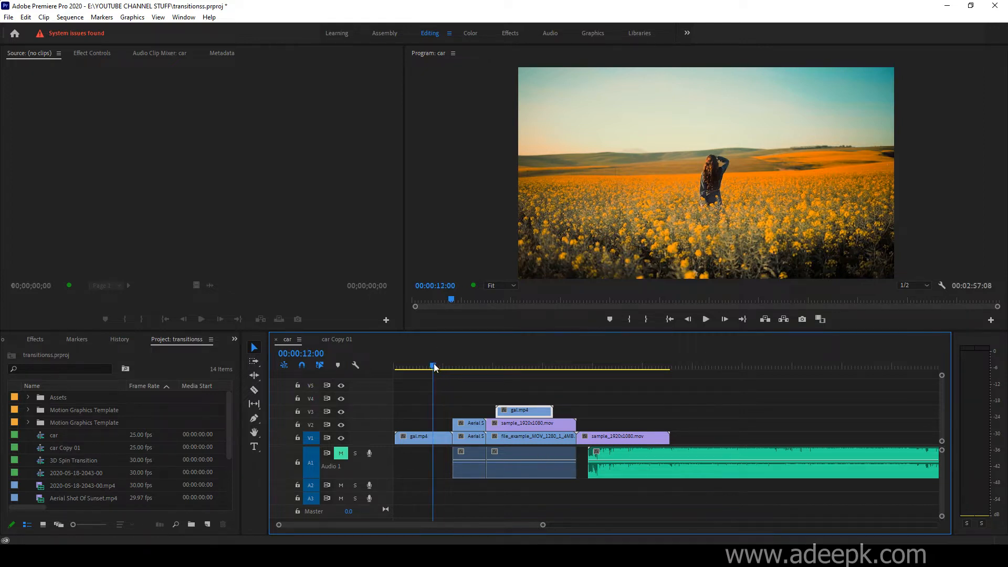
{"action": "key", "text": "space"}
{"action": "key", "text": "space"}
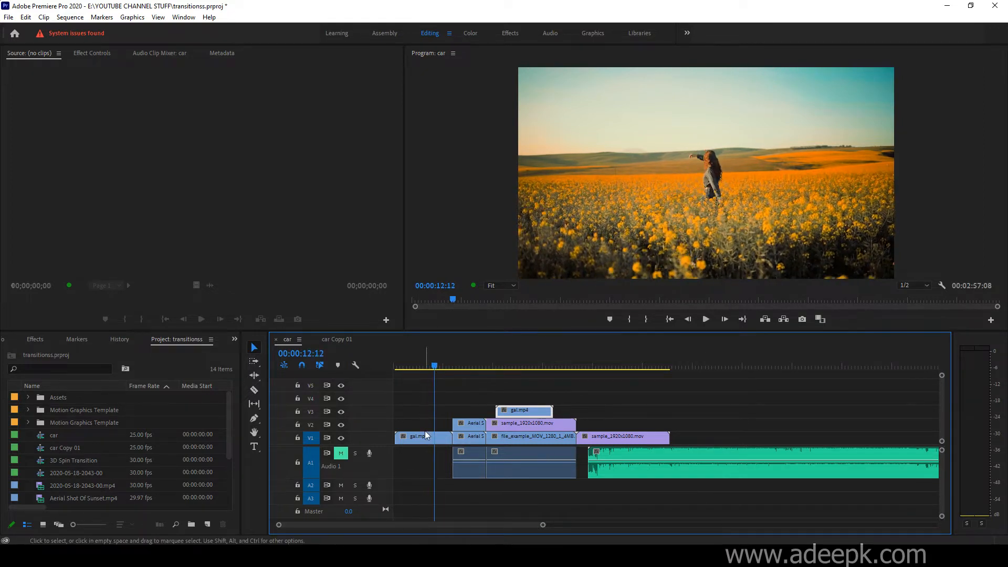
{"action": "left_click", "coordinate": [426, 435]}
{"action": "left_click_drag", "start_coordinate": [434, 368], "coordinate": [424, 370]}
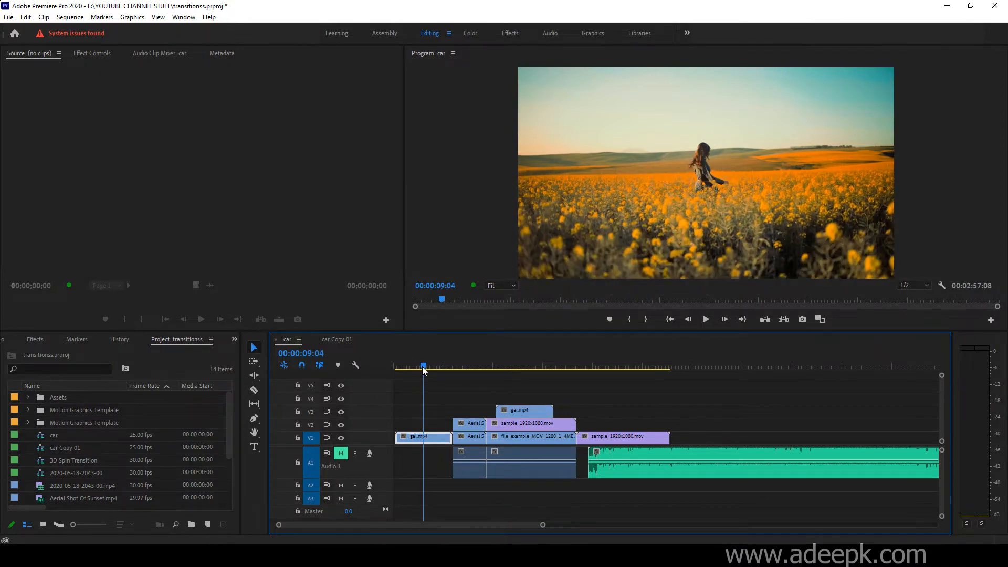
{"action": "left_click", "coordinate": [45, 342]}
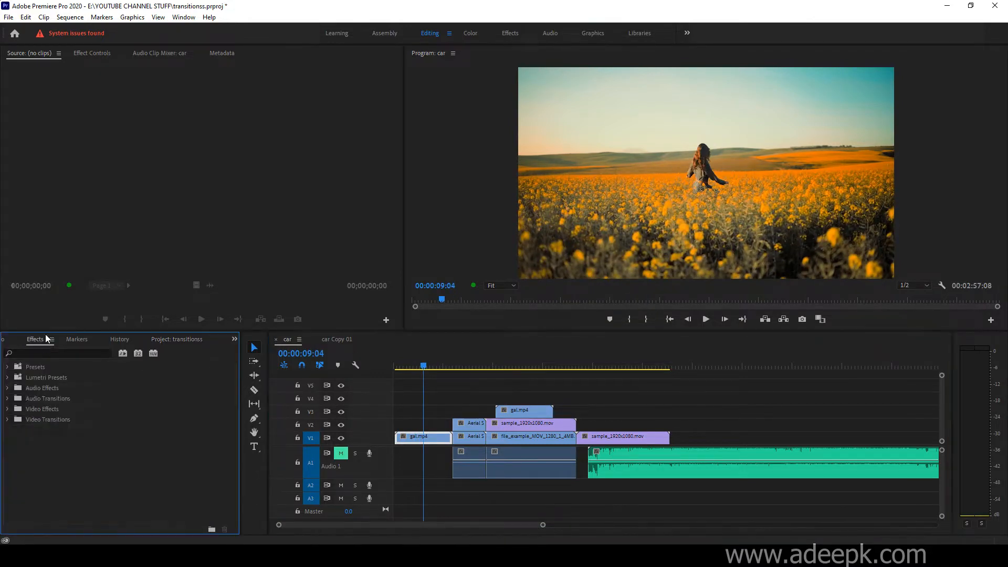
{"action": "left_click", "coordinate": [73, 353]}
{"action": "type", "text": "blur"}
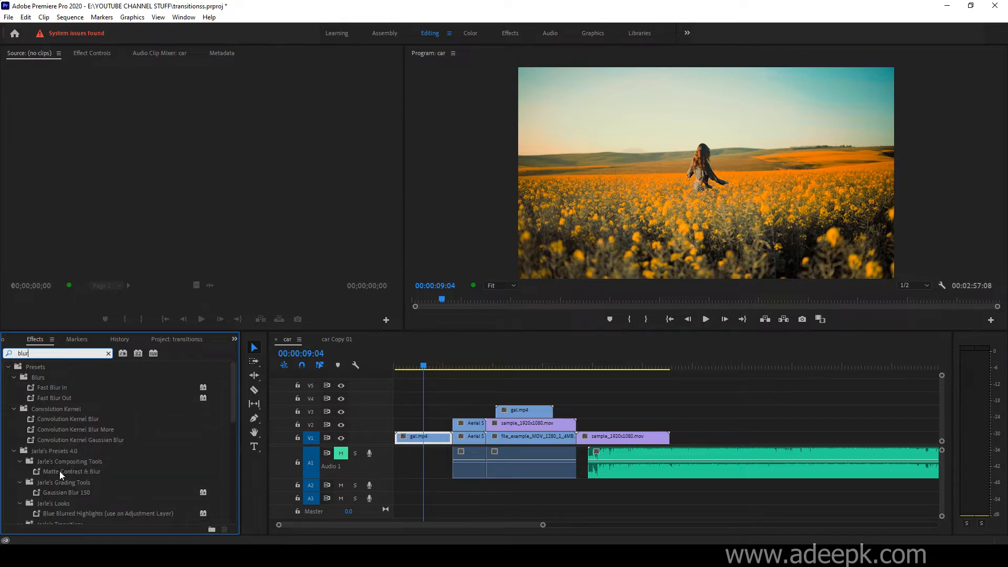
{"action": "scroll", "coordinate": [63, 480], "scroll_direction": "down", "scroll_amount": 5}
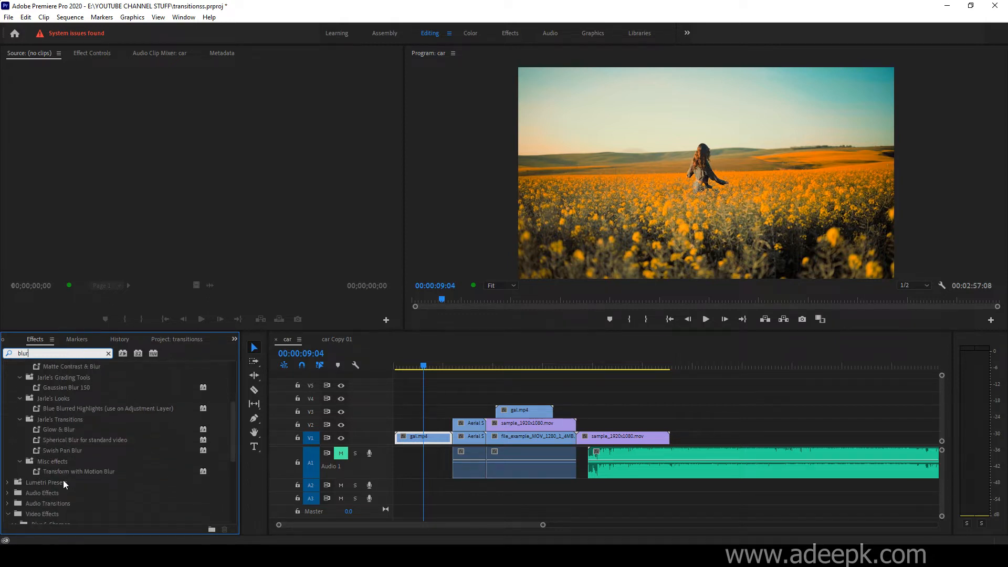
{"action": "scroll", "coordinate": [63, 480], "scroll_direction": "down", "scroll_amount": 3}
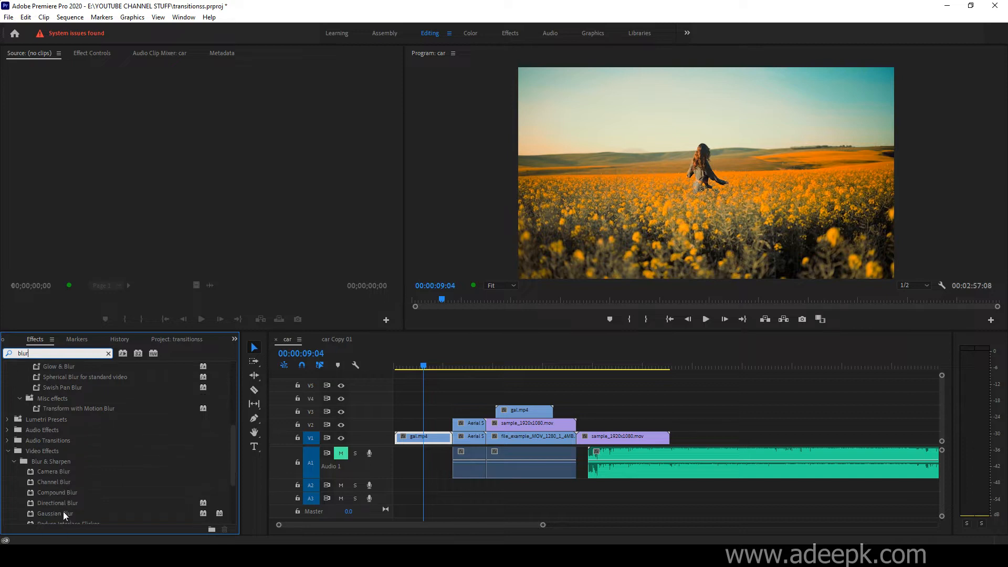
{"action": "left_click_drag", "start_coordinate": [63, 512], "coordinate": [418, 438]}
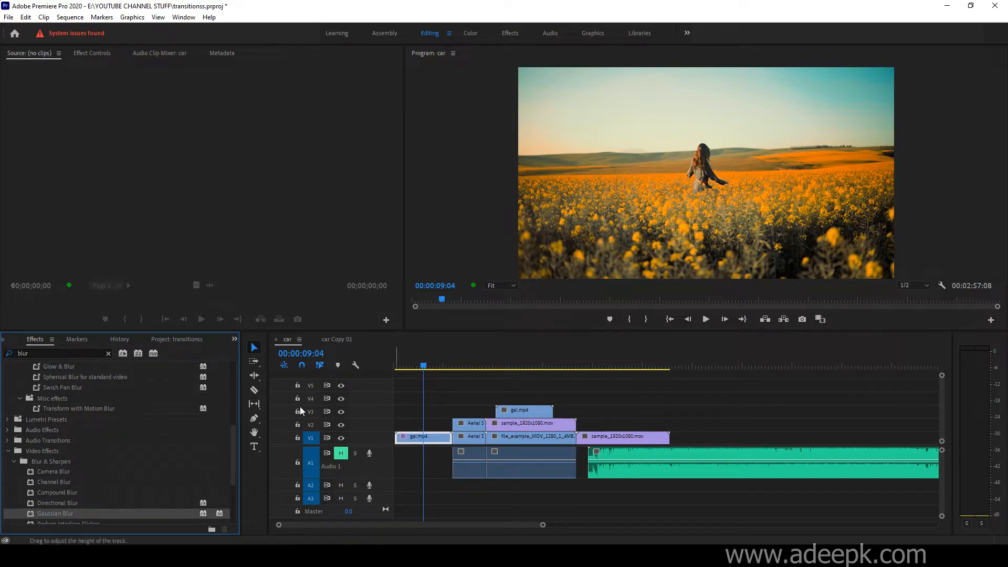
- Search the effects for "tint" and apply the Tint effect to the gal.mp4 clip on V1
{"action": "left_click", "coordinate": [3, 356]}
{"action": "type", "text": "tint"}
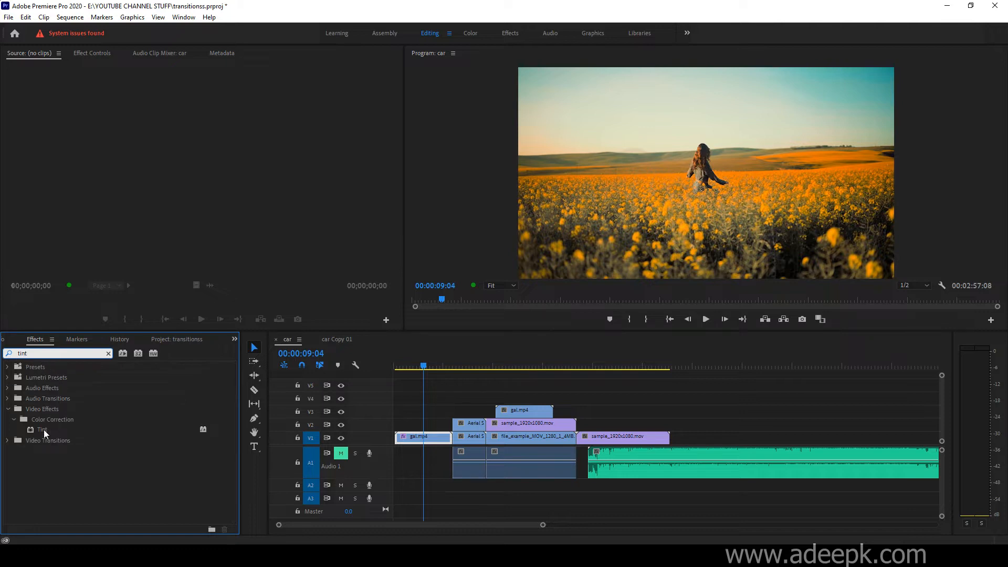
{"action": "left_click_drag", "start_coordinate": [43, 430], "coordinate": [411, 440]}
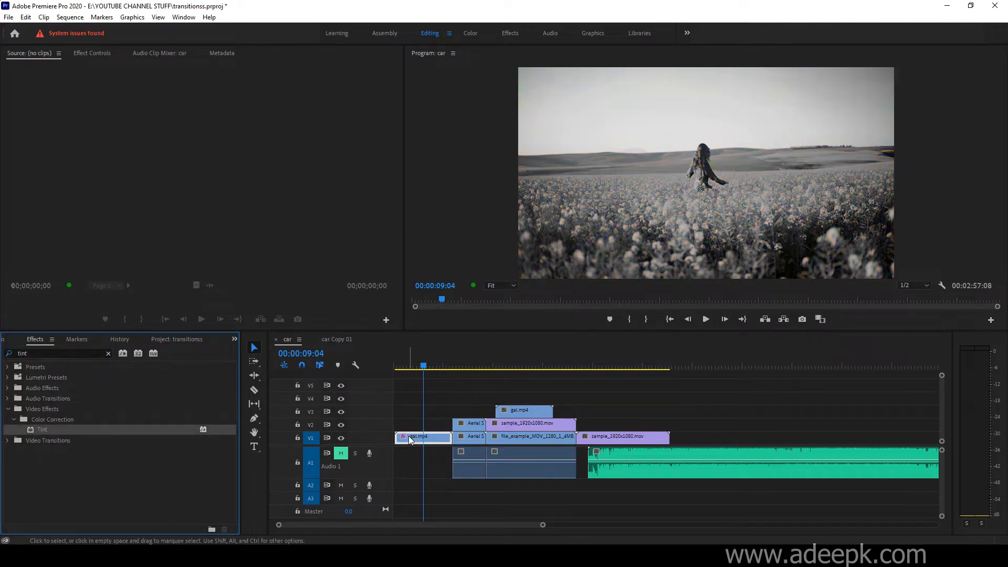
- Set the Gaussian Blur's Blurriness to 65 on the V1 gal.mp4 clip and check the result around 00:00:11:13
{"action": "left_click", "coordinate": [90, 53]}
{"action": "left_click_drag", "start_coordinate": [397, 209], "coordinate": [395, 261]}
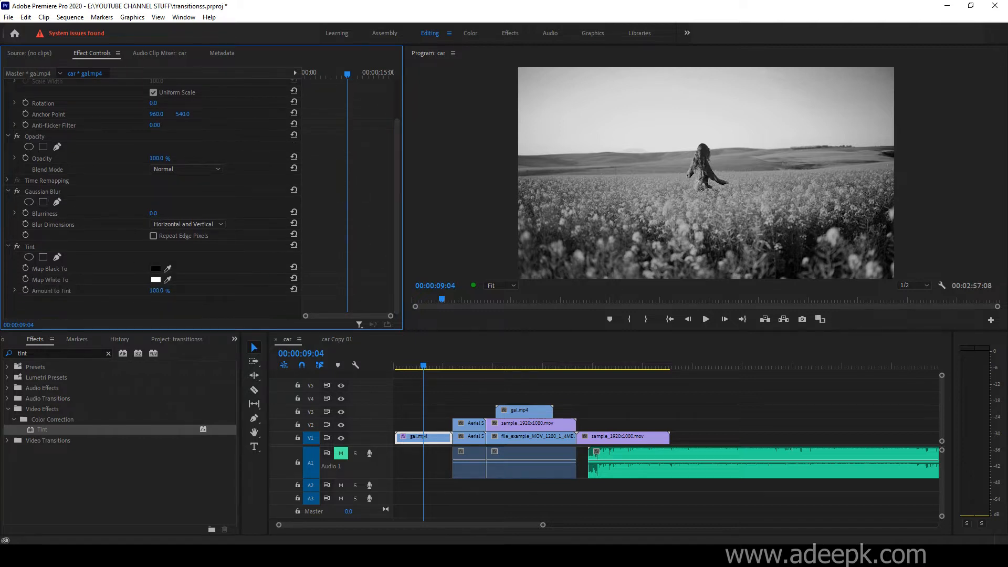
{"action": "left_click_drag", "start_coordinate": [155, 213], "coordinate": [184, 214]}
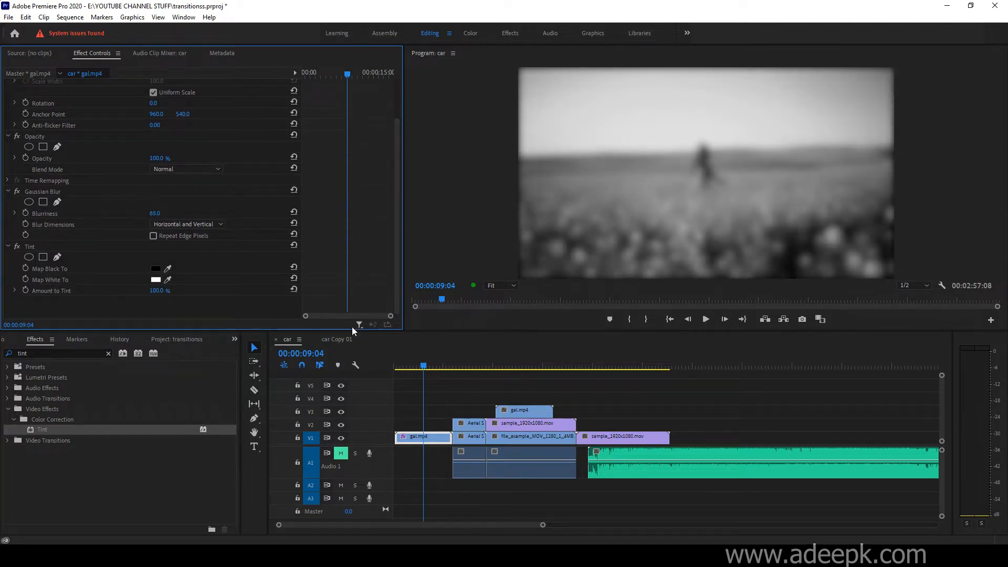
{"action": "left_click", "coordinate": [432, 367]}
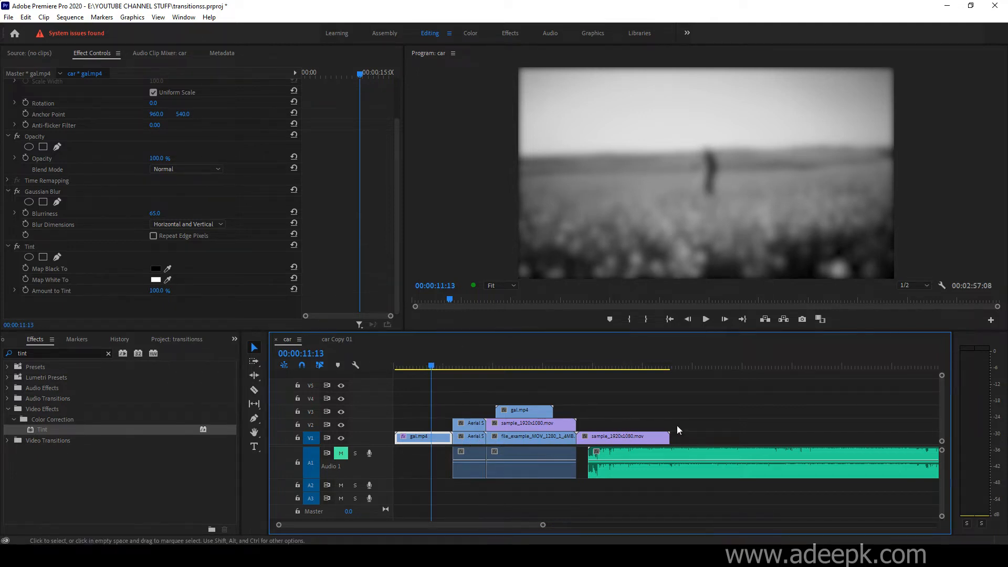
- Copy the V1 gal.mp4 clip and paste its Motion, Gaussian Blur and Tint attributes onto the other clips on V1
{"action": "left_click", "coordinate": [692, 439]}
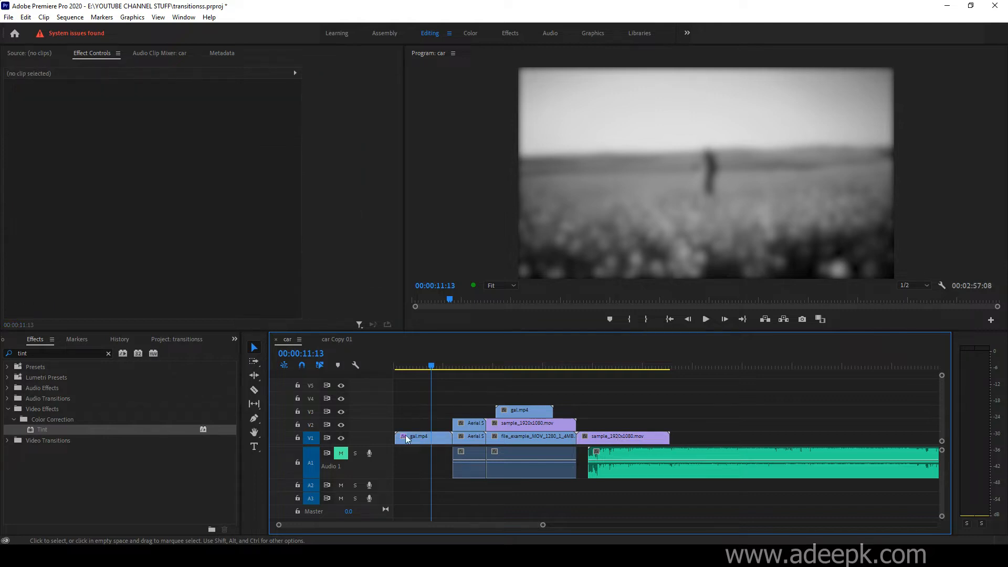
{"action": "left_click", "coordinate": [415, 367]}
{"action": "right_click", "coordinate": [434, 440]}
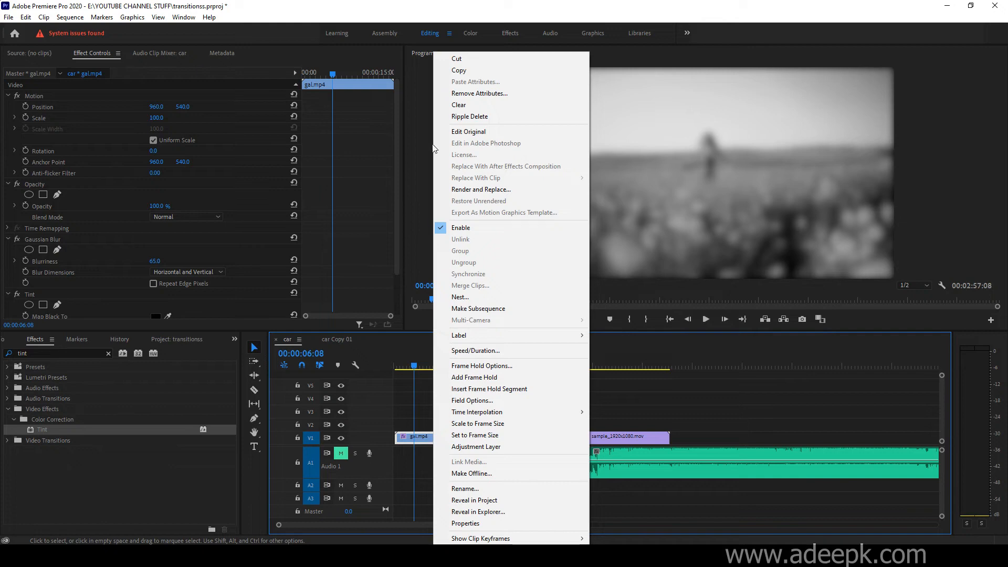
{"action": "left_click", "coordinate": [446, 74]}
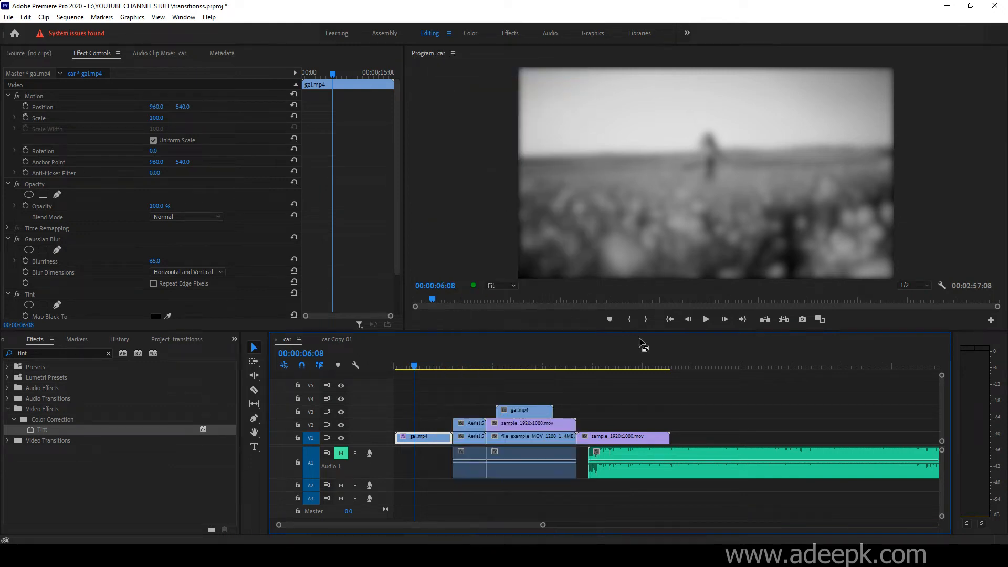
{"action": "left_click_drag", "start_coordinate": [681, 437], "coordinate": [463, 422]}
{"action": "right_click", "coordinate": [467, 422]}
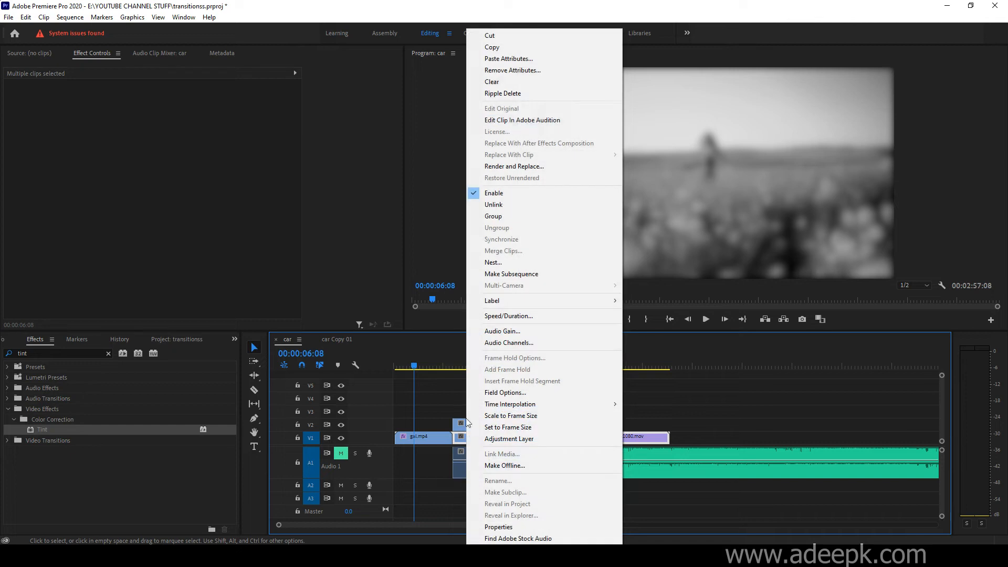
{"action": "left_click", "coordinate": [506, 59]}
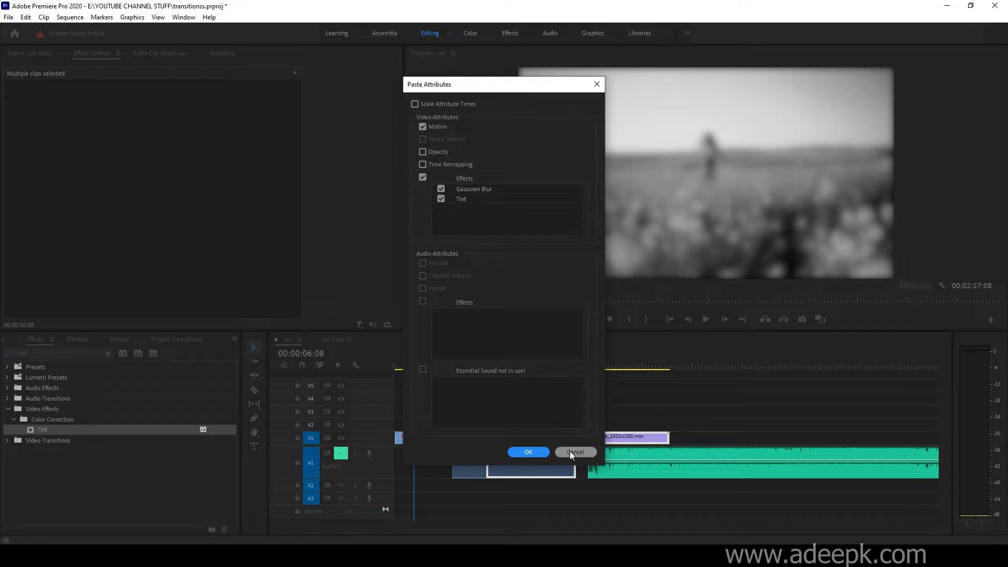
{"action": "left_click", "coordinate": [530, 451]}
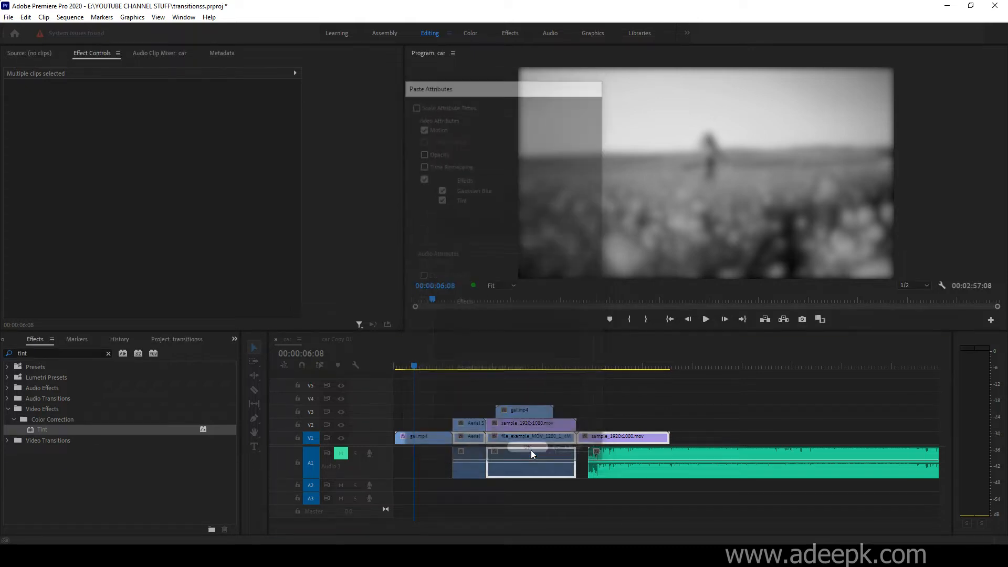
- Disable the gal.mp4 clip on V3 and check the picture underneath at 00:00:39:16
{"action": "mouse_move", "coordinate": [468, 366]}
{"action": "left_mouse_down"}
{"action": "mouse_move", "coordinate": [589, 363]}
{"action": "mouse_move", "coordinate": [470, 369]}
{"action": "left_mouse_up"}
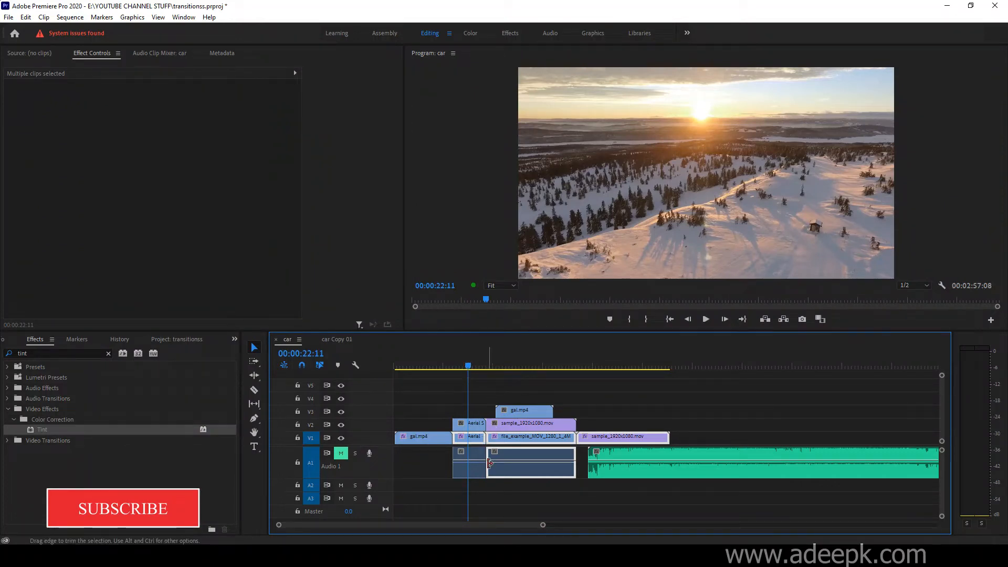
{"action": "mouse_move", "coordinate": [509, 368]}
{"action": "left_mouse_down"}
{"action": "mouse_move", "coordinate": [523, 366]}
{"action": "mouse_move", "coordinate": [496, 365]}
{"action": "mouse_move", "coordinate": [529, 367]}
{"action": "left_mouse_up"}
{"action": "left_click", "coordinate": [509, 413]}
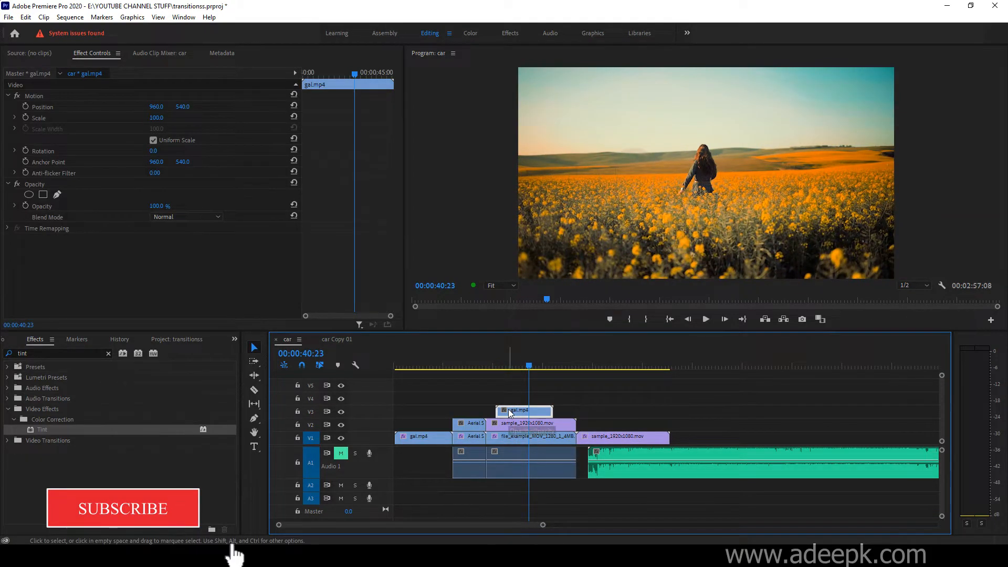
{"action": "key", "text": "shift+e"}
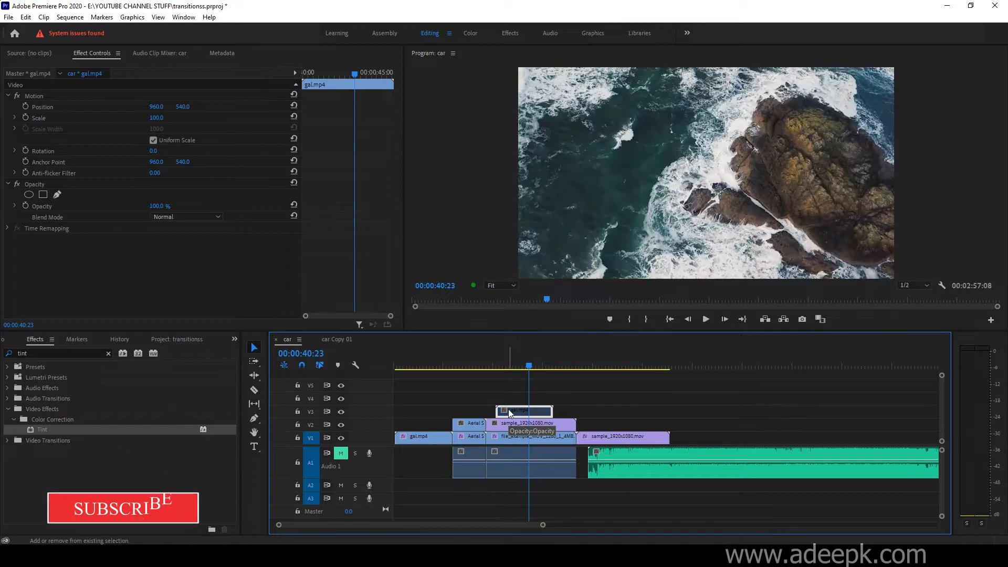
{"action": "mouse_move", "coordinate": [523, 366]}
{"action": "left_mouse_down"}
{"action": "mouse_move", "coordinate": [512, 366]}
{"action": "mouse_move", "coordinate": [524, 366]}
{"action": "left_mouse_up"}
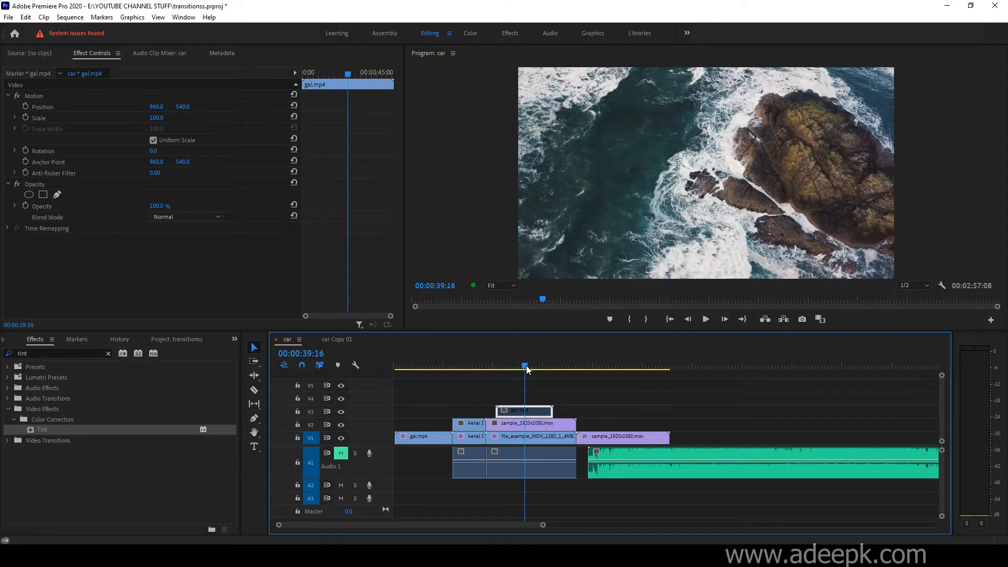
- Look up the shortcut assigned to the clip Enable command by searching the keyboard shortcuts for "enab"
{"action": "left_click", "coordinate": [25, 16]}
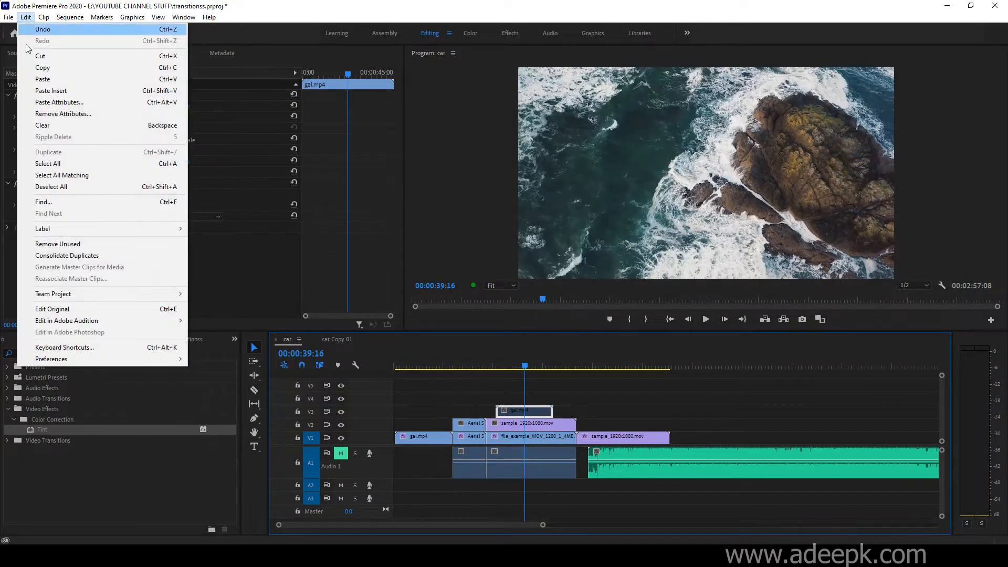
{"action": "left_click", "coordinate": [75, 347]}
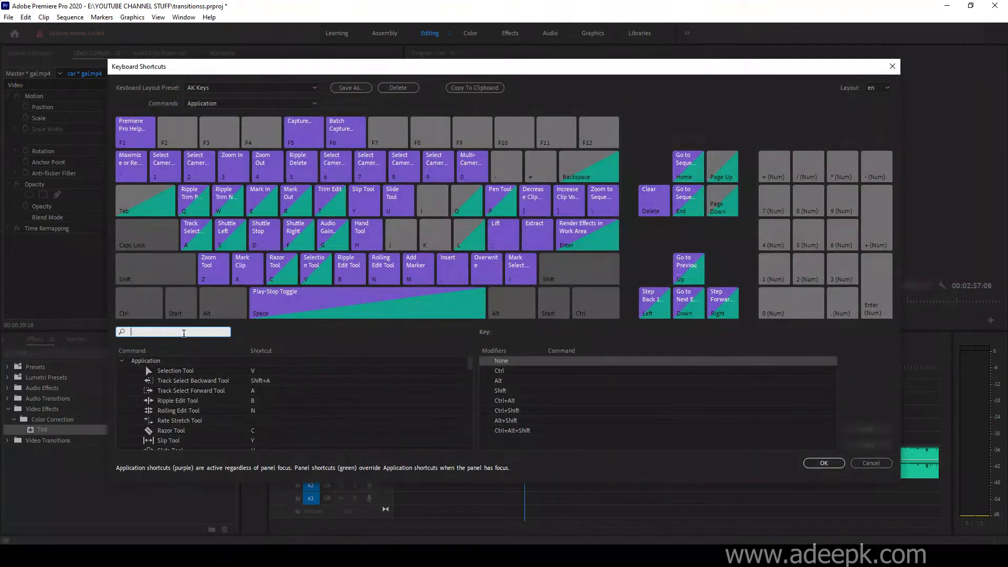
{"action": "type", "text": "enab"}
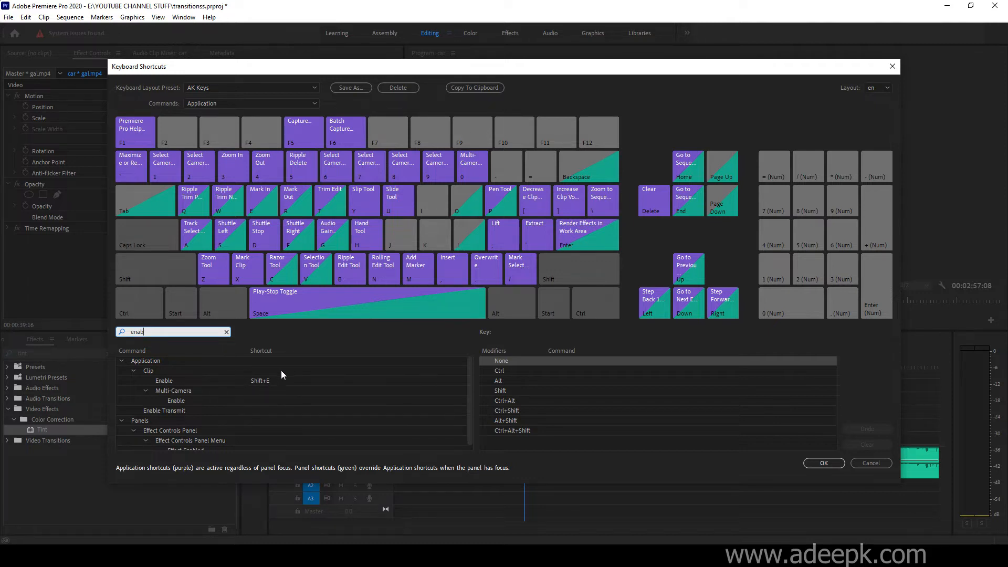
{"action": "left_click", "coordinate": [243, 370]}
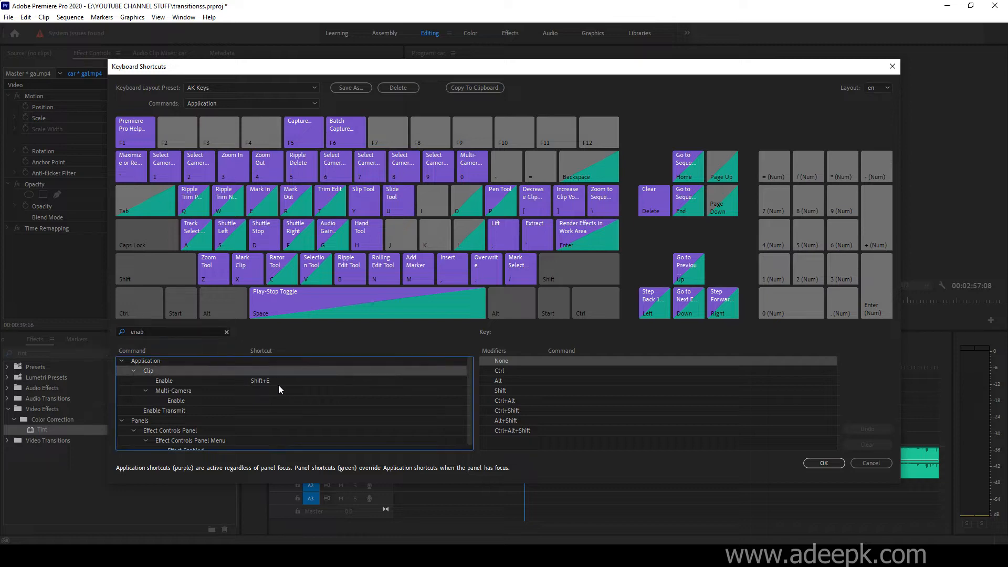
{"action": "left_click", "coordinate": [865, 467]}
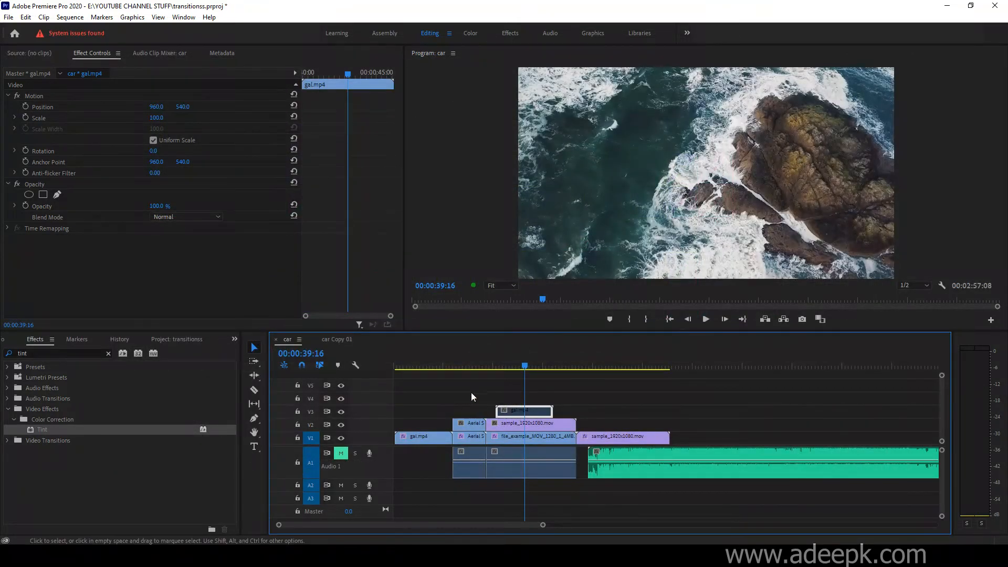
- Disable the Aerial Shot Of Sunset.mp4 clip on V2 at 00:00:21:20 to check the picture underneath, and enable it again
{"action": "left_click", "coordinate": [466, 366]}
{"action": "left_click", "coordinate": [478, 429]}
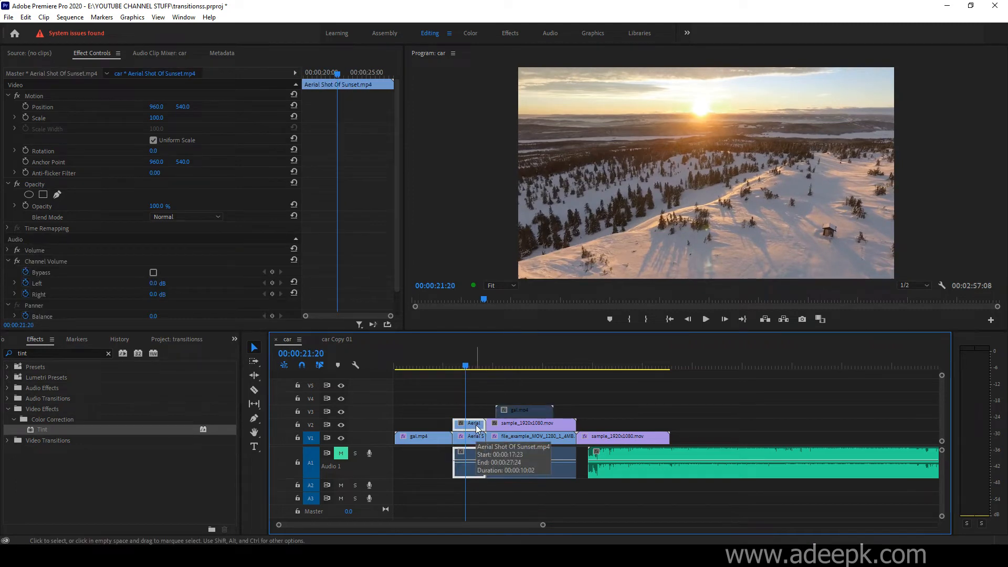
{"action": "key", "text": "shift+e"}
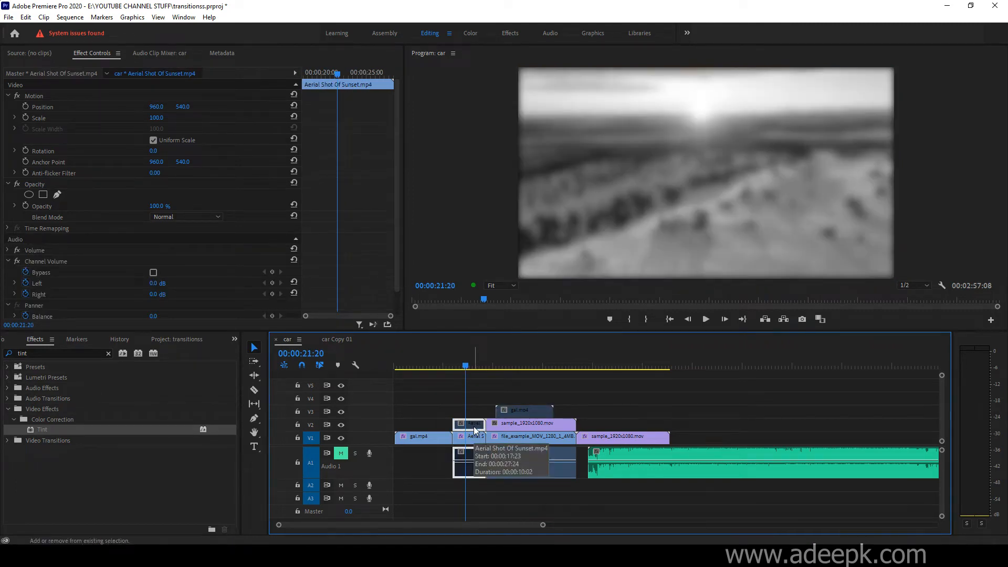
{"action": "key", "text": "shift+e"}
{"action": "left_click_drag", "start_coordinate": [469, 366], "coordinate": [480, 364]}
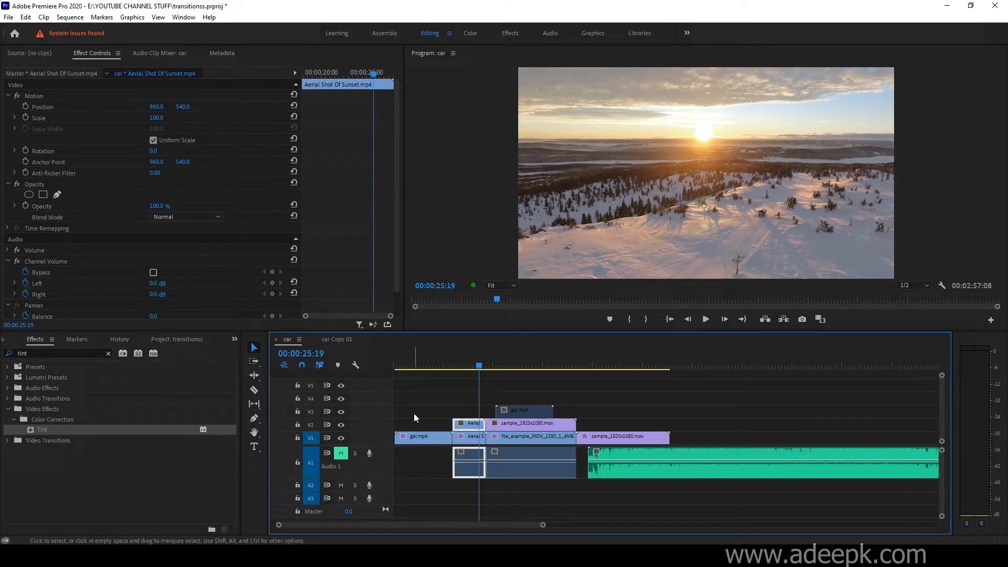
- Re-enable the gal.mp4 clip on V3 and play the sequence briefly from 00:00:38:14
{"action": "left_click", "coordinate": [517, 366]}
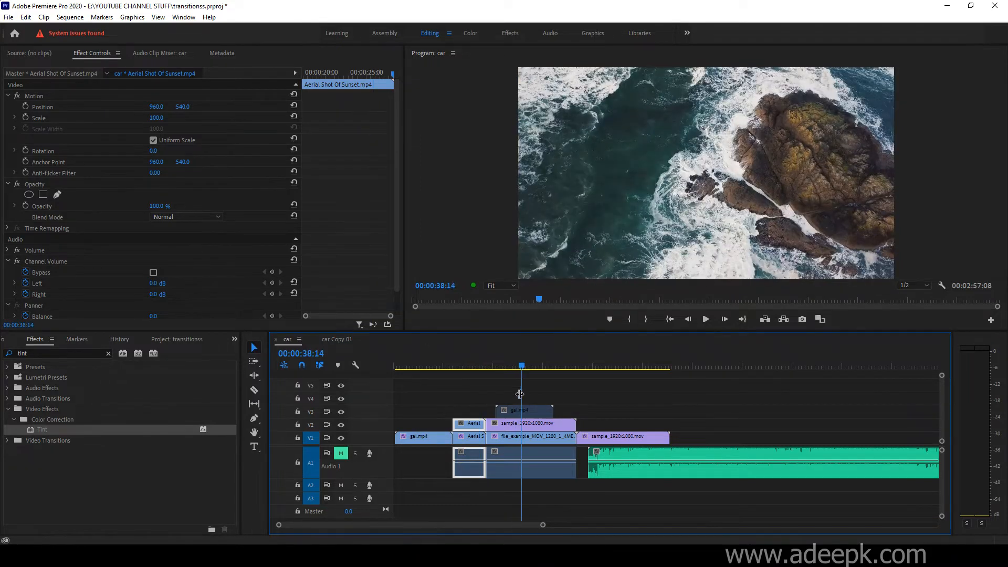
{"action": "left_click", "coordinate": [515, 411]}
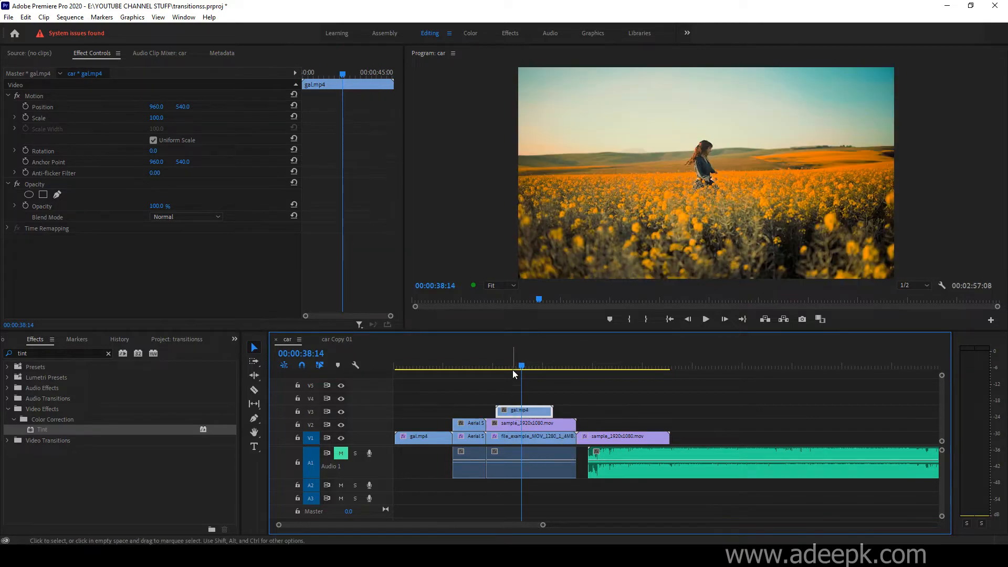
{"action": "key", "text": "space"}
- Split the clips on all tracks at two points within the V3 gal.mp4 clip using the Razor tool
{"action": "left_click", "coordinate": [254, 390]}
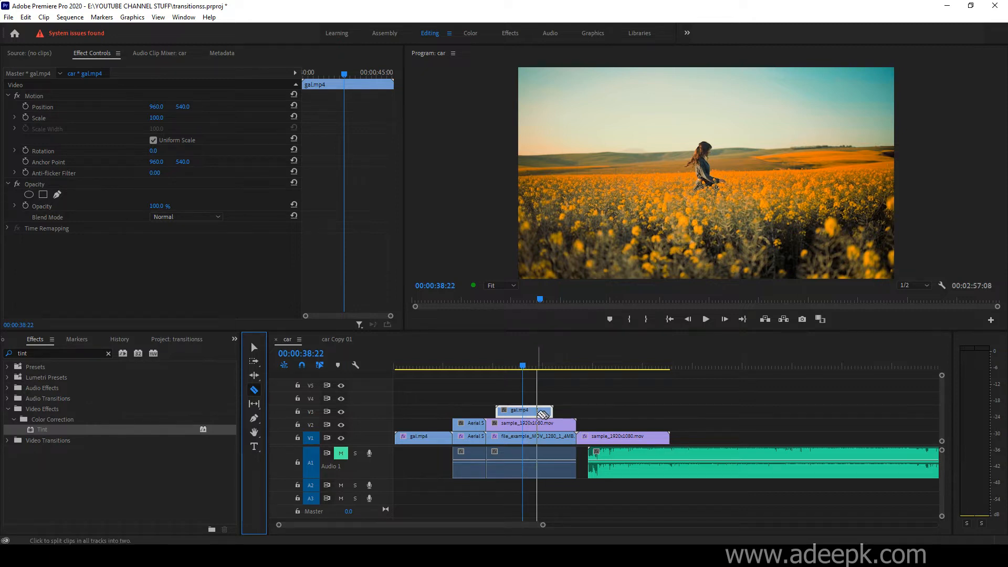
{"action": "left_click", "coordinate": [537, 413], "text": "shift"}
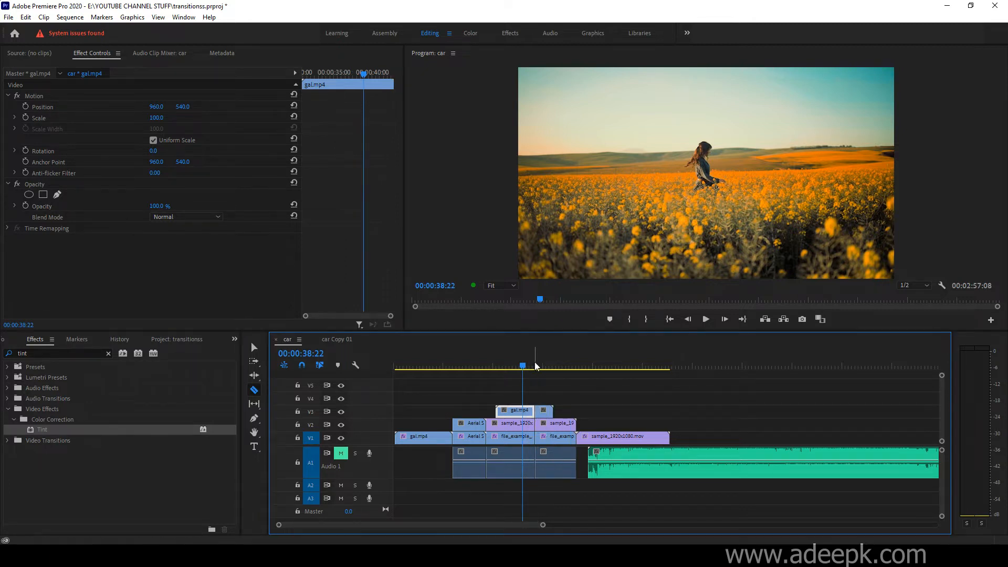
{"action": "left_click_drag", "start_coordinate": [536, 366], "coordinate": [551, 366]}
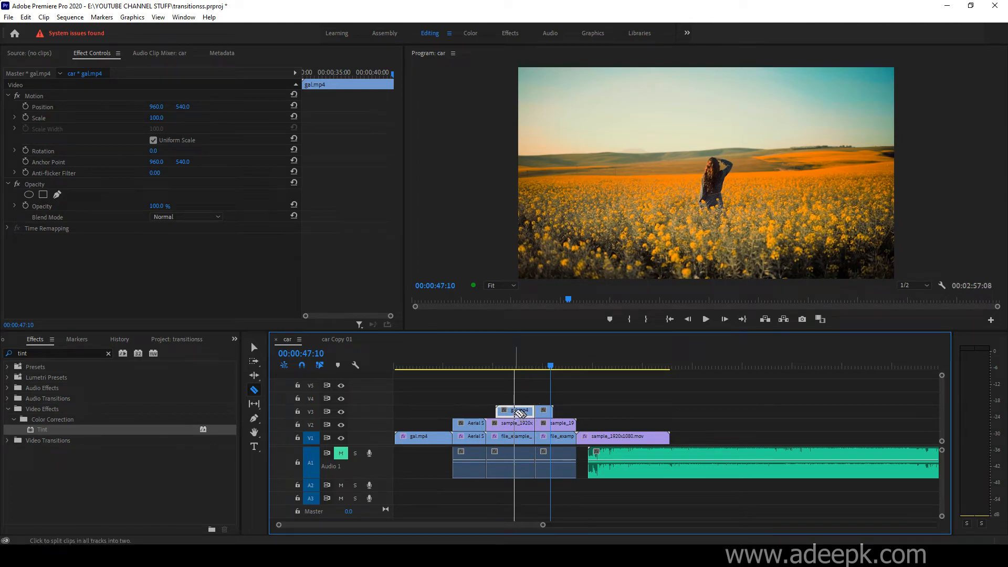
{"action": "left_click", "coordinate": [515, 412], "text": "shift"}
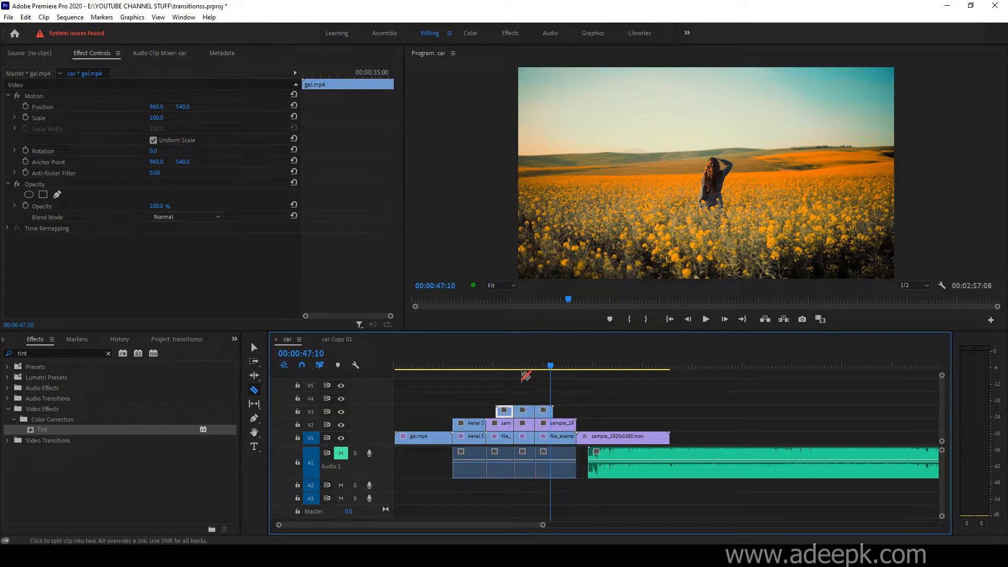
{"action": "mouse_move", "coordinate": [528, 368]}
{"action": "left_mouse_down"}
{"action": "mouse_move", "coordinate": [505, 368]}
{"action": "mouse_move", "coordinate": [516, 368]}
{"action": "left_mouse_up"}
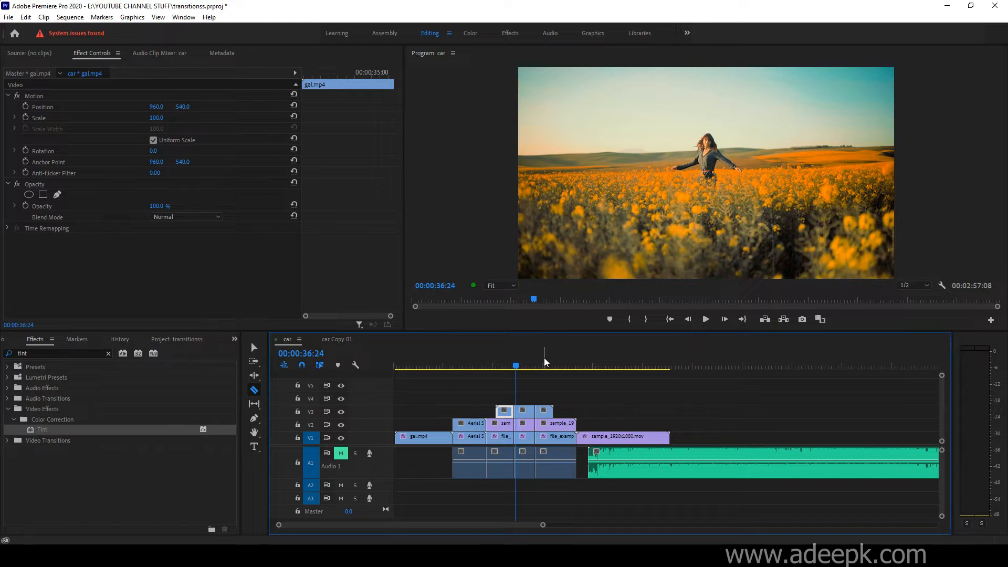
{"action": "key", "text": "v"}
- Split the music clip on A1 at 00:01:15:09 with the Razor tool
{"action": "left_click_drag", "start_coordinate": [599, 366], "coordinate": [643, 365]}
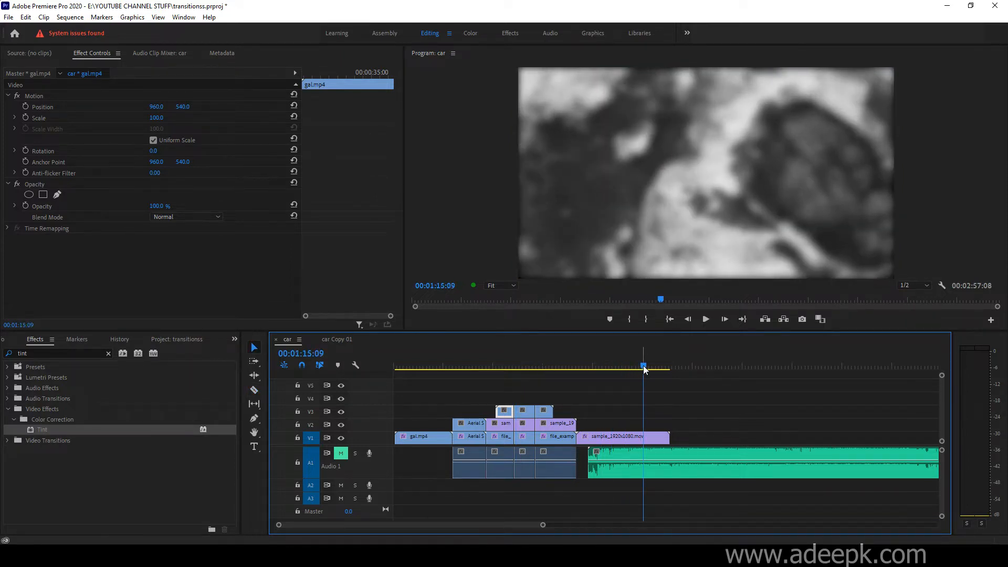
{"action": "key", "text": "equal"}
{"action": "key", "text": "equal"}
{"action": "key", "text": "equal"}
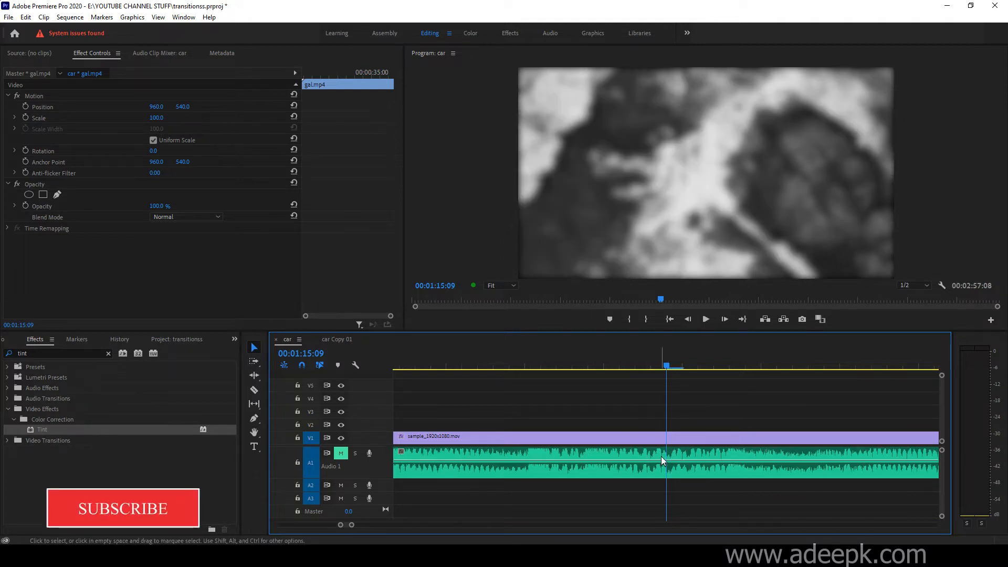
{"action": "key", "text": "c"}
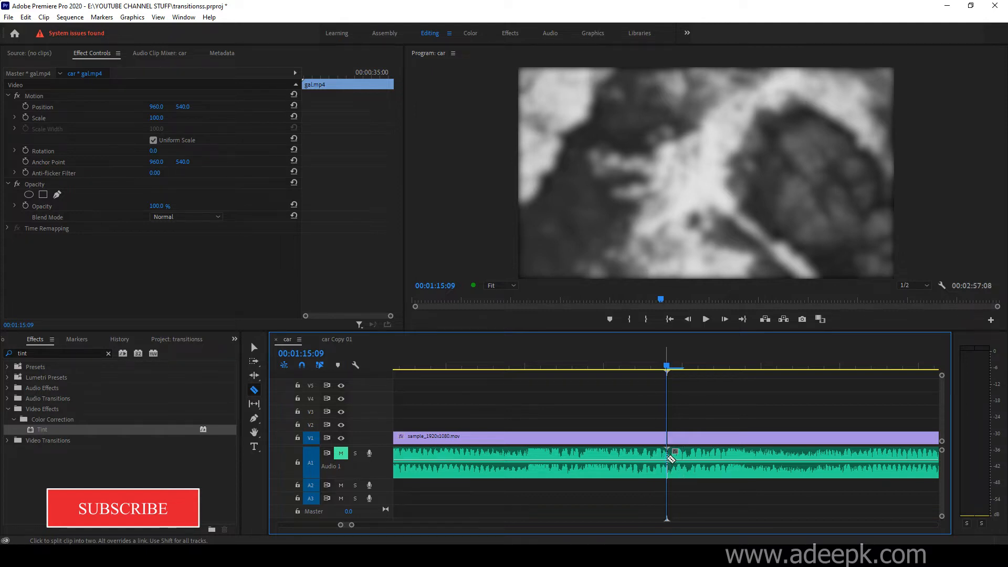
{"action": "key", "text": "v"}
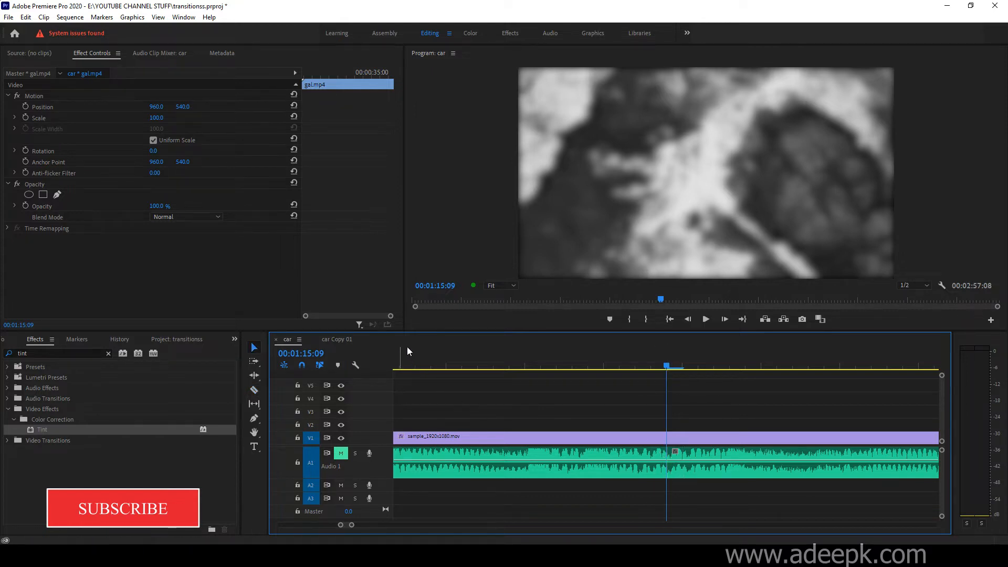
- Switch the sequence's time ruler to audio time units
{"action": "right_click", "coordinate": [335, 361]}
{"action": "right_click", "coordinate": [402, 354]}
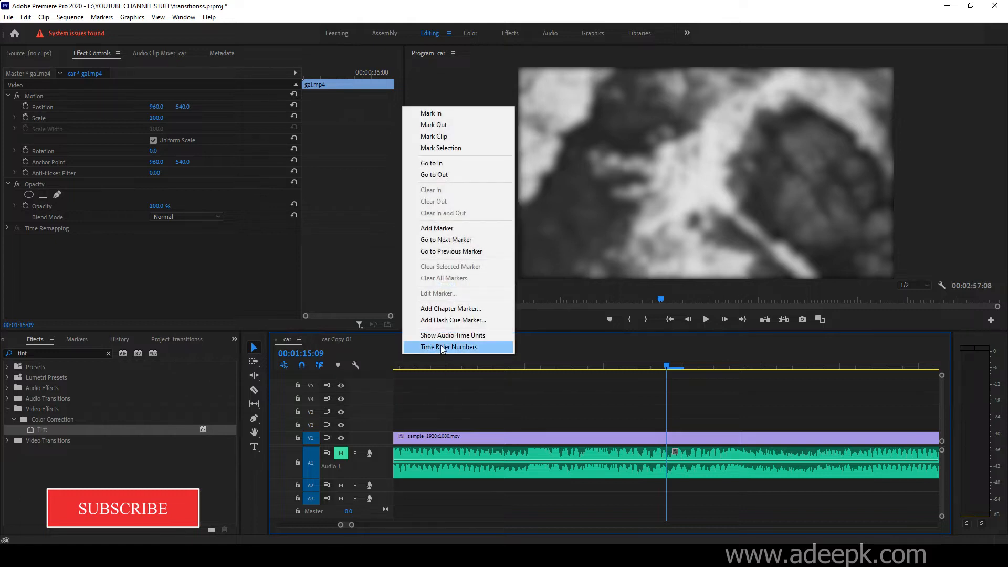
{"action": "right_click", "coordinate": [506, 361]}
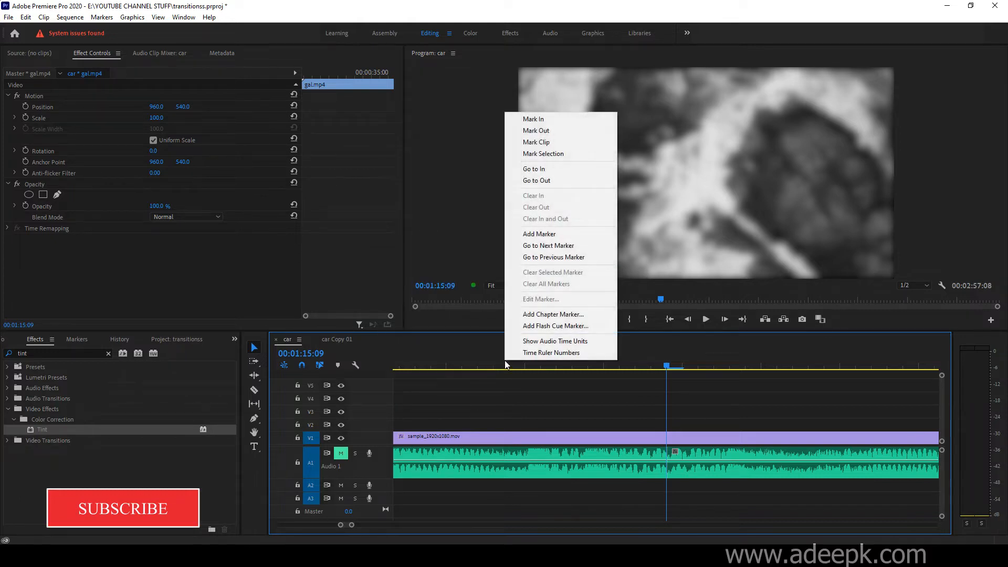
{"action": "left_click", "coordinate": [530, 341]}
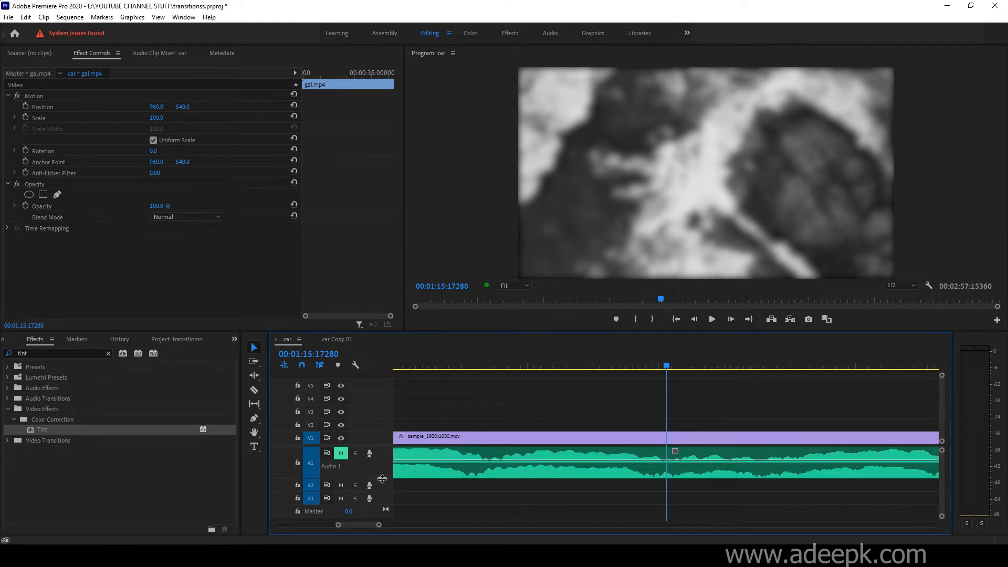
- Increase the height of the A1 track and place the playhead at 00:01:15:16240, just before the music cut
{"action": "left_click_drag", "start_coordinate": [383, 479], "coordinate": [385, 498]}
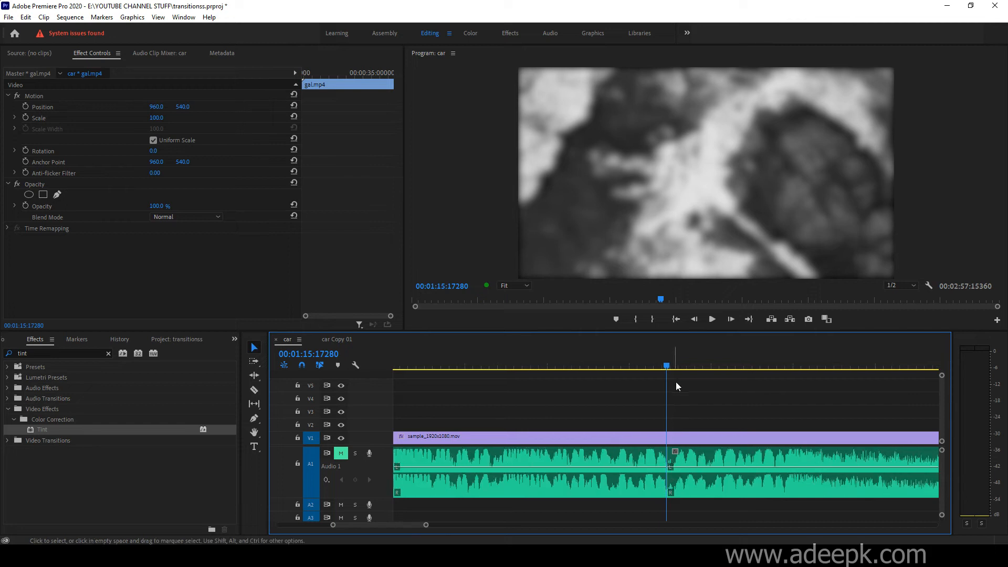
{"action": "left_click_drag", "start_coordinate": [667, 368], "coordinate": [605, 364]}
{"action": "left_click", "coordinate": [651, 368]}
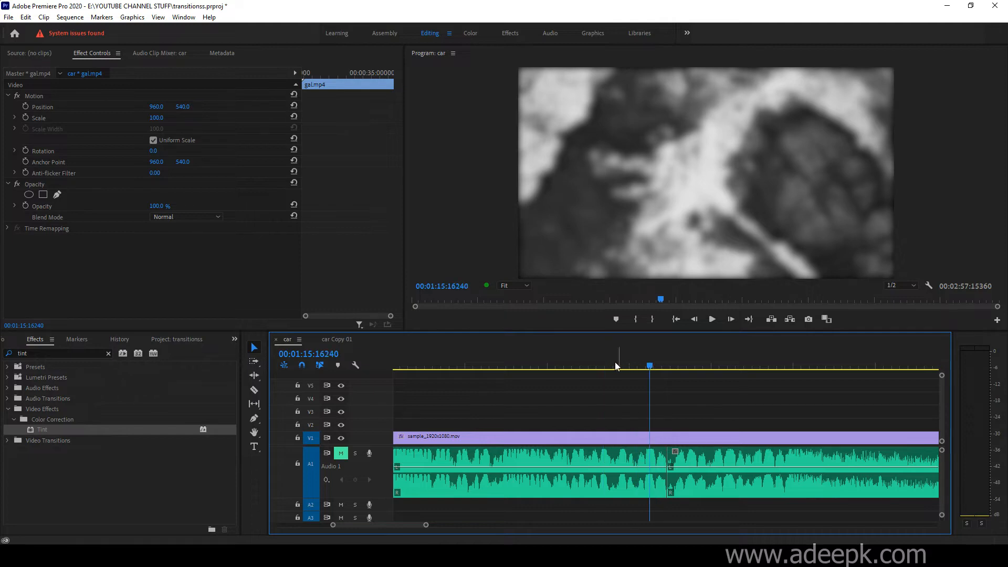
- Examine the sequence at different zoom levels around several playhead positions, from the music clip back to the Aerial Shot Of Sunset clips
{"action": "key", "text": "minus"}
{"action": "key", "text": "minus"}
{"action": "key", "text": "minus"}
{"action": "key", "text": "minus"}
{"action": "key", "text": "minus"}
{"action": "key", "text": "minus"}
{"action": "key", "text": "minus"}
{"action": "key", "text": "minus"}
{"action": "key", "text": "minus"}
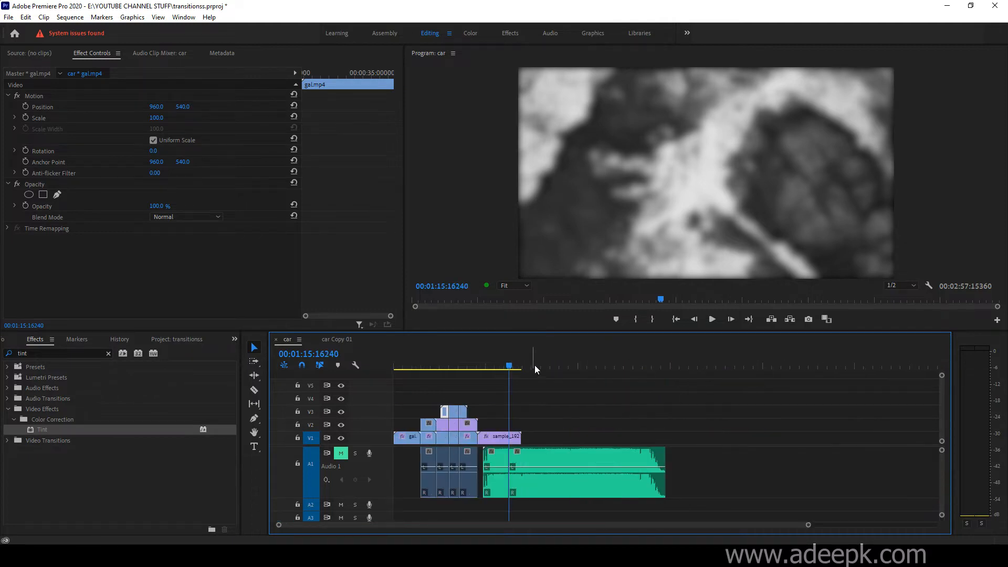
{"action": "mouse_move", "coordinate": [493, 366]}
{"action": "left_mouse_down"}
{"action": "mouse_move", "coordinate": [421, 368]}
{"action": "mouse_move", "coordinate": [499, 366]}
{"action": "left_mouse_up"}
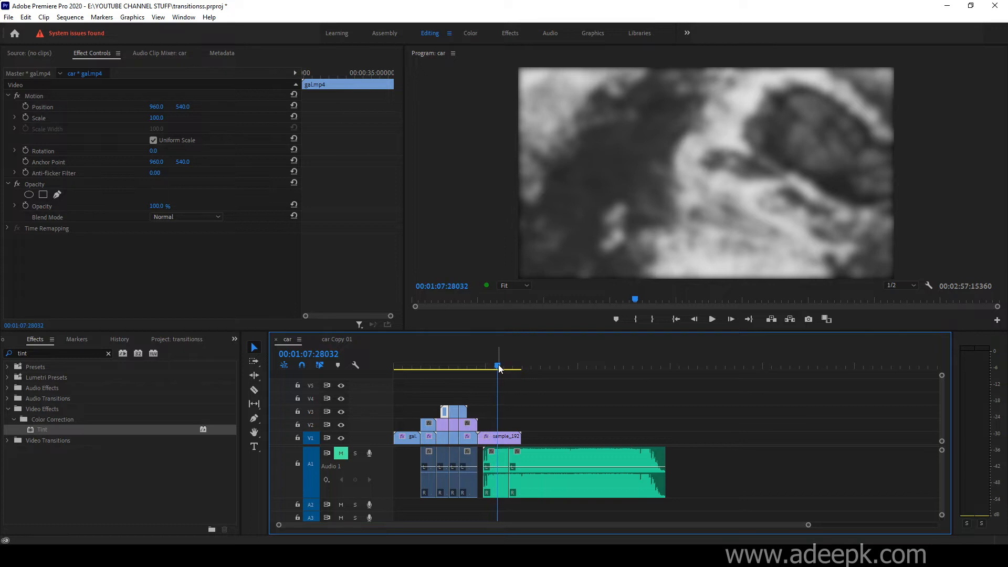
{"action": "key", "text": "equal"}
{"action": "key", "text": "equal"}
{"action": "key", "text": "equal"}
{"action": "key", "text": "equal"}
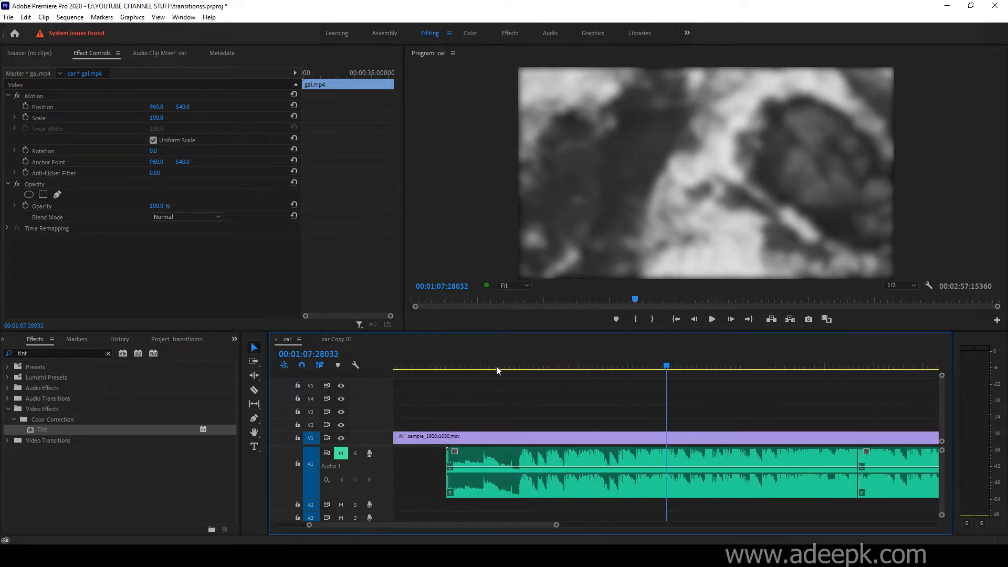
{"action": "key", "text": "minus"}
{"action": "key", "text": "minus"}
{"action": "key", "text": "minus"}
{"action": "key", "text": "minus"}
{"action": "key", "text": "minus"}
{"action": "key", "text": "equal"}
{"action": "key", "text": "equal"}
{"action": "key", "text": "equal"}
{"action": "left_click", "coordinate": [470, 366]}
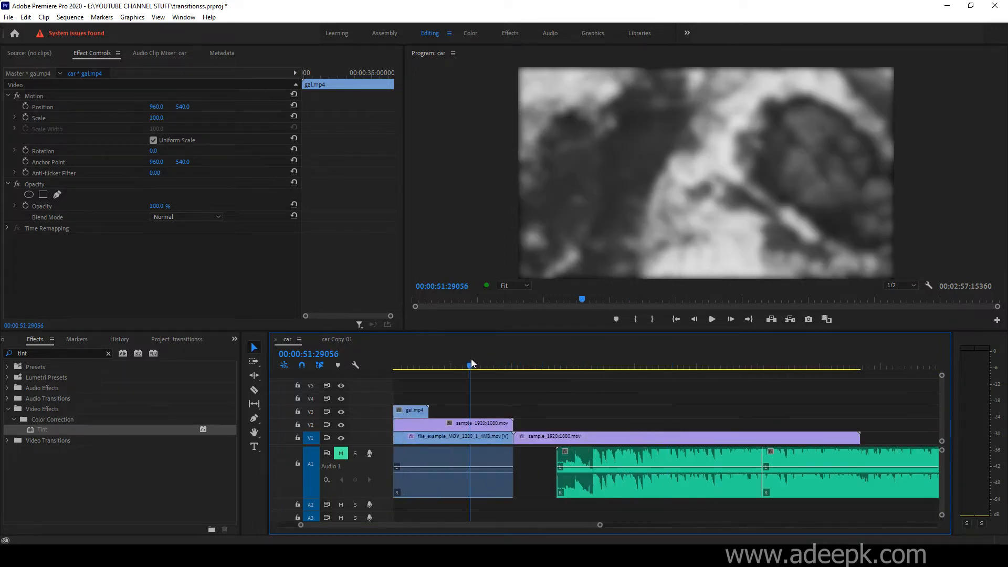
{"action": "left_click", "coordinate": [427, 367]}
{"action": "key", "text": "minus"}
{"action": "key", "text": "minus"}
{"action": "key", "text": "minus"}
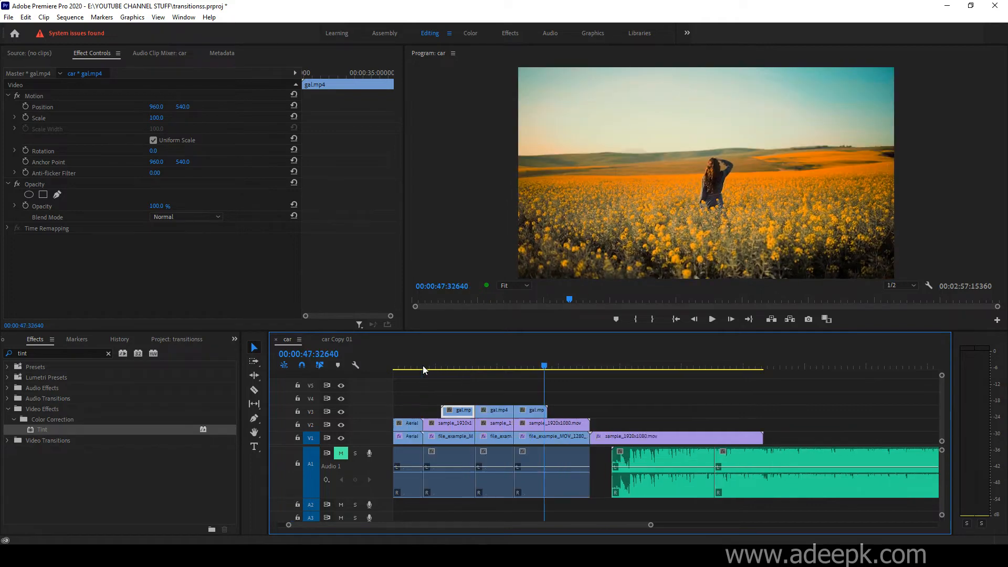
{"action": "key", "text": "equal"}
{"action": "key", "text": "equal"}
{"action": "key", "text": "equal"}
{"action": "key", "text": "equal"}
{"action": "left_click", "coordinate": [486, 362]}
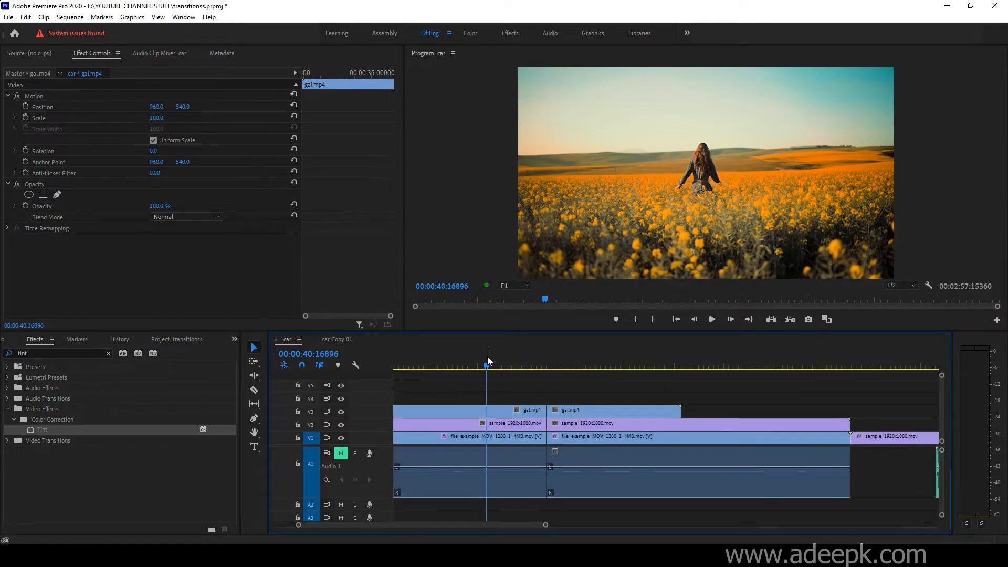
{"action": "key", "text": "minus"}
{"action": "key", "text": "minus"}
{"action": "key", "text": "minus"}
{"action": "left_click_drag", "start_coordinate": [482, 364], "coordinate": [465, 364]}
{"action": "key", "text": "equal"}
{"action": "key", "text": "equal"}
{"action": "key", "text": "equal"}
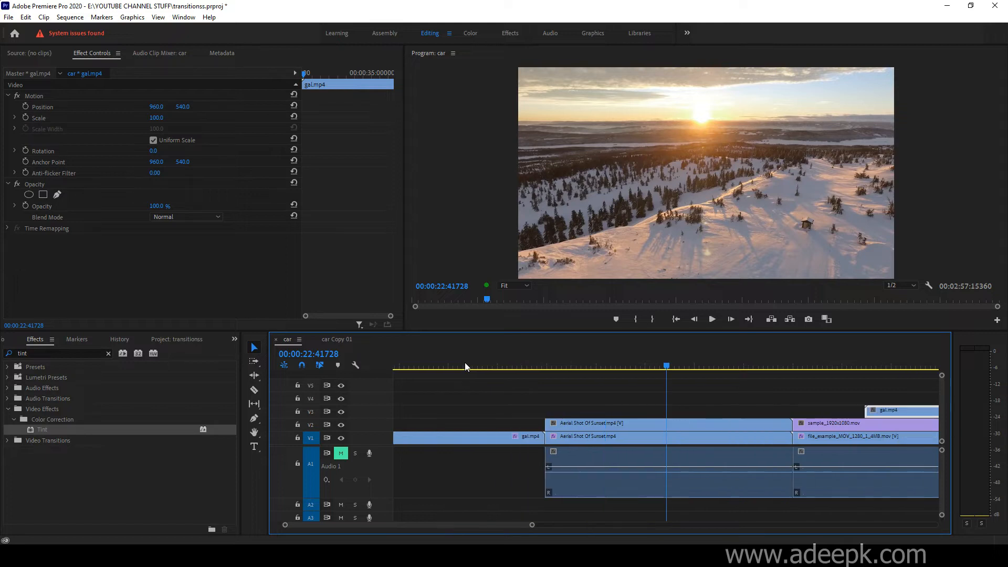
{"action": "key", "text": "minus"}
{"action": "key", "text": "minus"}
{"action": "key", "text": "minus"}
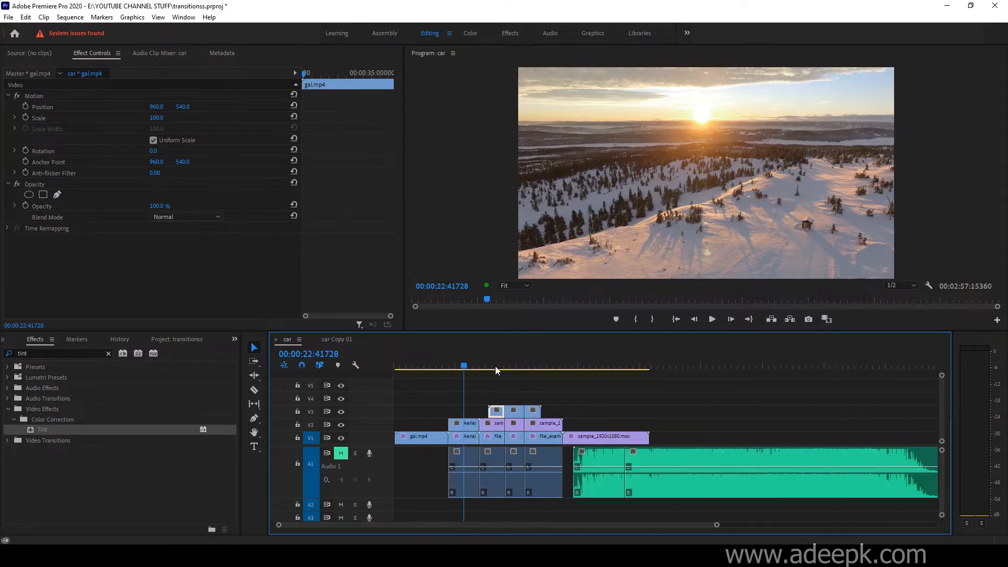
{"action": "key", "text": "equal"}
{"action": "key", "text": "minus"}
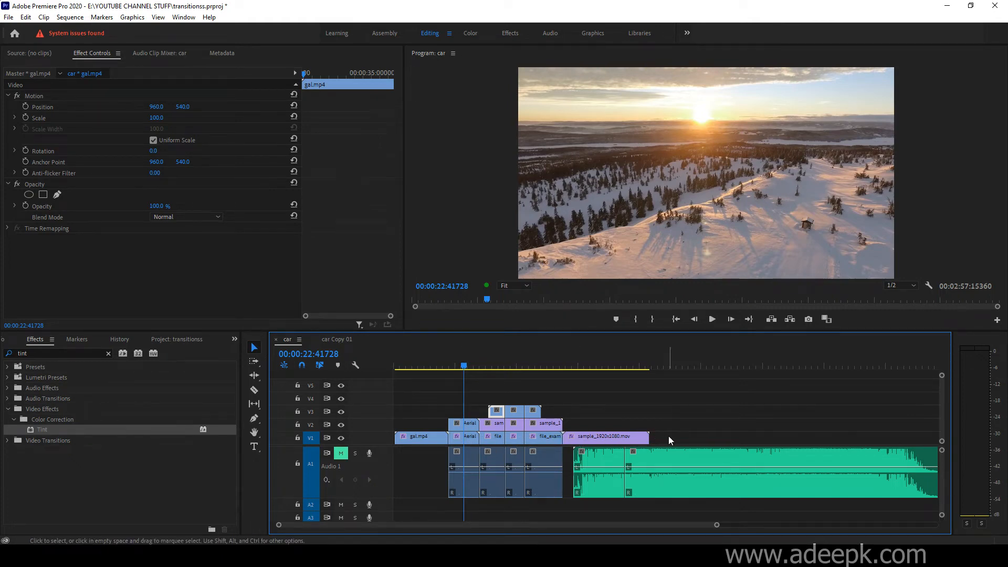
- Select the edit points along V1 with their linked audio, apply the default transitions to them, and inspect the cuts around 00:00:33:13440
{"action": "left_click_drag", "start_coordinate": [670, 436], "coordinate": [444, 447]}
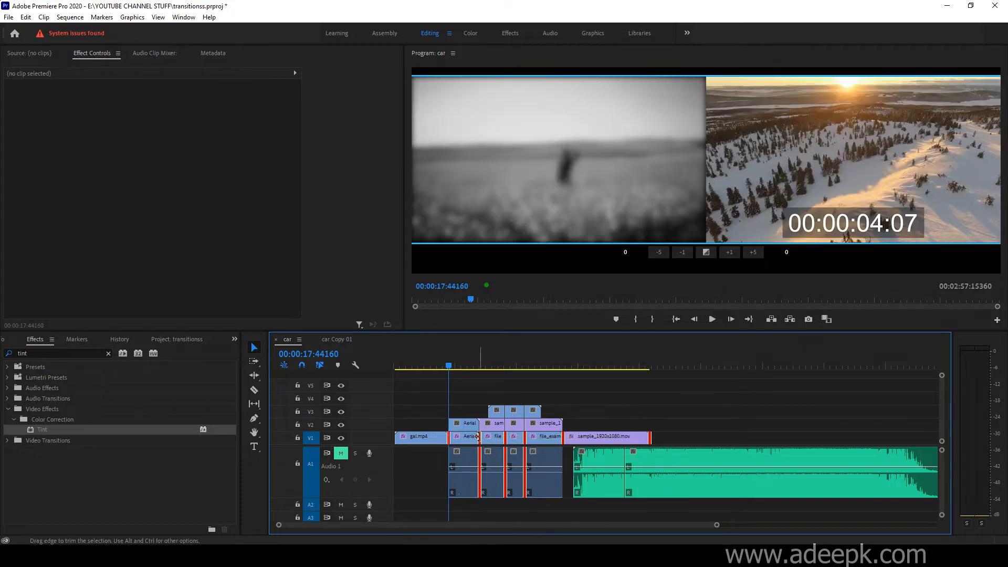
{"action": "right_click", "coordinate": [484, 437]}
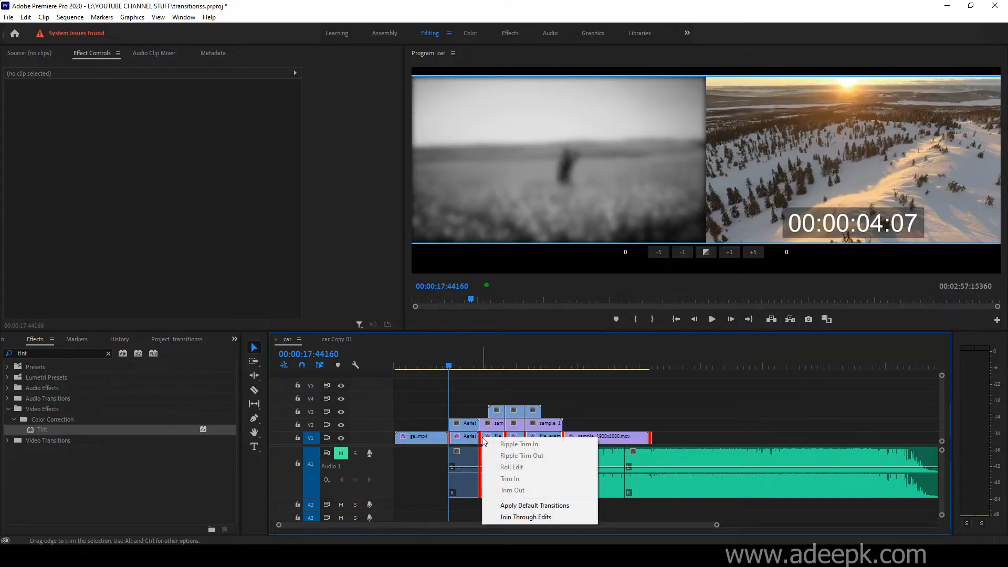
{"action": "left_click", "coordinate": [509, 504]}
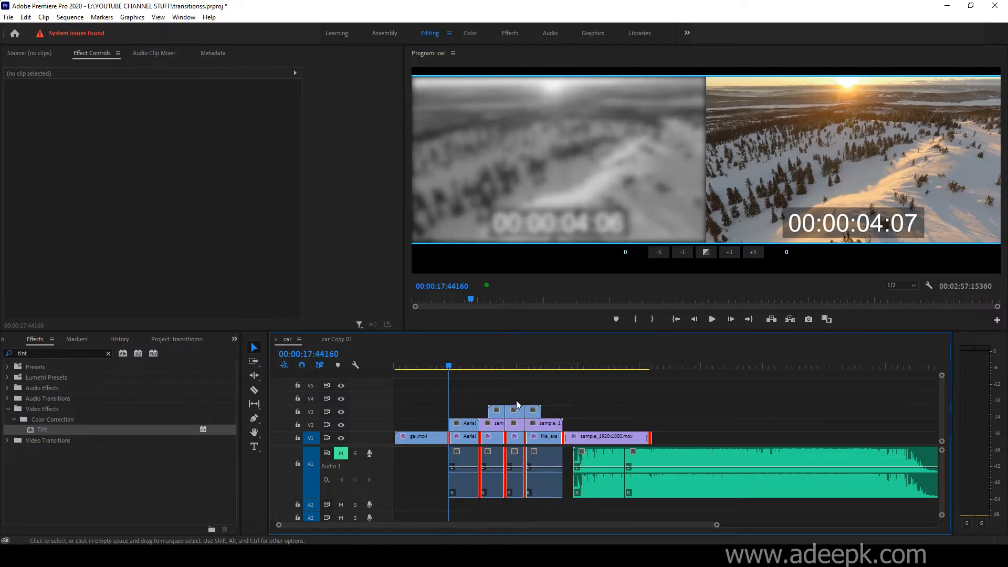
{"action": "key", "text": "="}
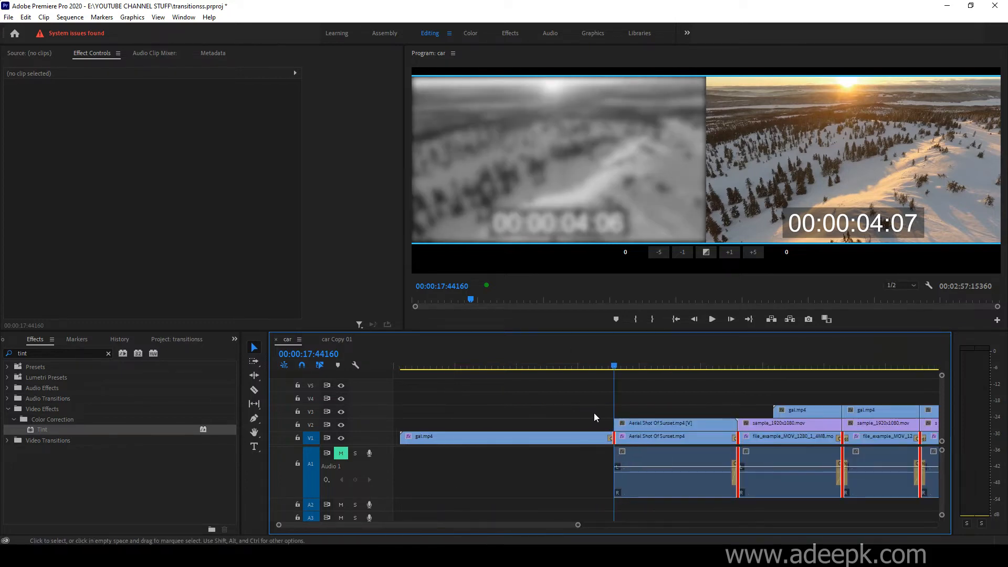
{"action": "key", "text": "-"}
{"action": "key", "text": "-"}
{"action": "left_click", "coordinate": [494, 362]}
{"action": "key", "text": "="}
{"action": "key", "text": "="}
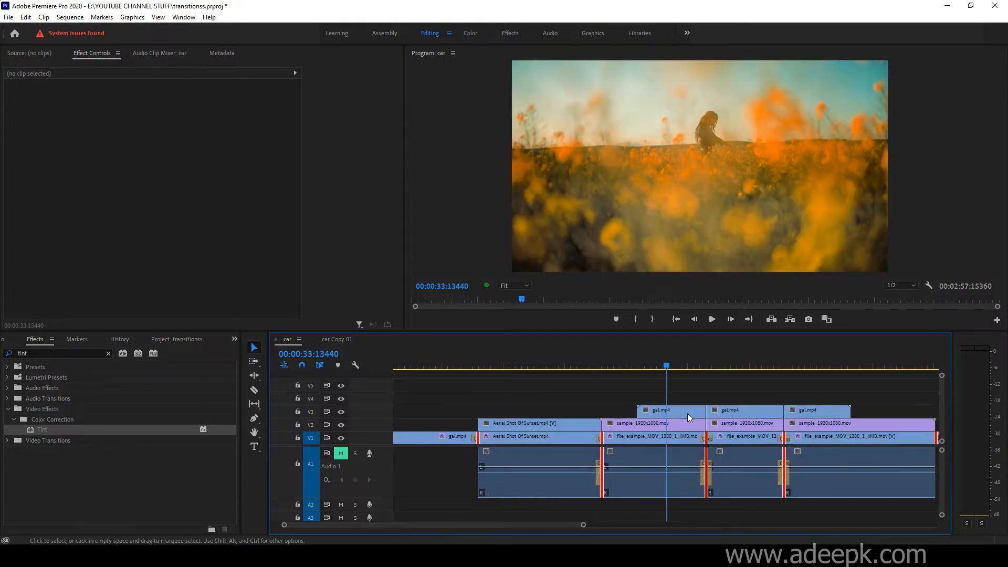
- Undo the default transitions on the selected edit points and show the whole sequence
{"action": "key", "text": "ctrl+z"}
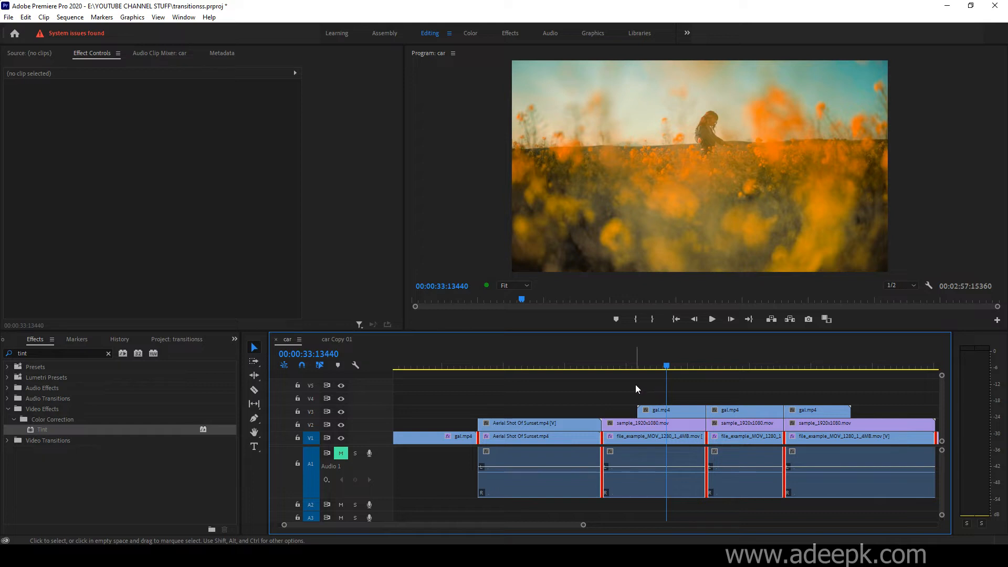
{"action": "key", "text": "minus"}
{"action": "key", "text": "minus"}
{"action": "key", "text": "minus"}
{"action": "key", "text": "minus"}
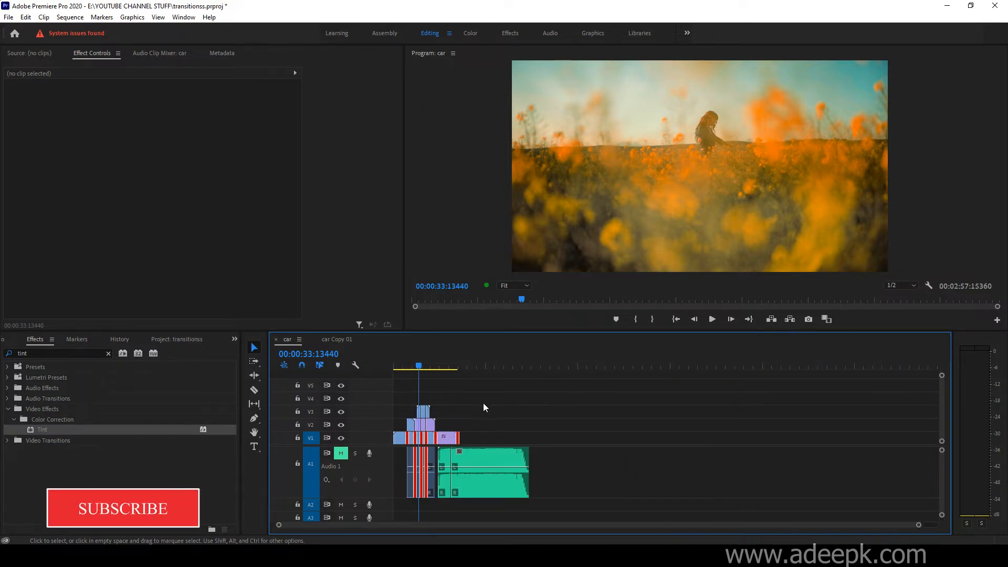
{"action": "left_click_drag", "start_coordinate": [434, 368], "coordinate": [448, 368]}
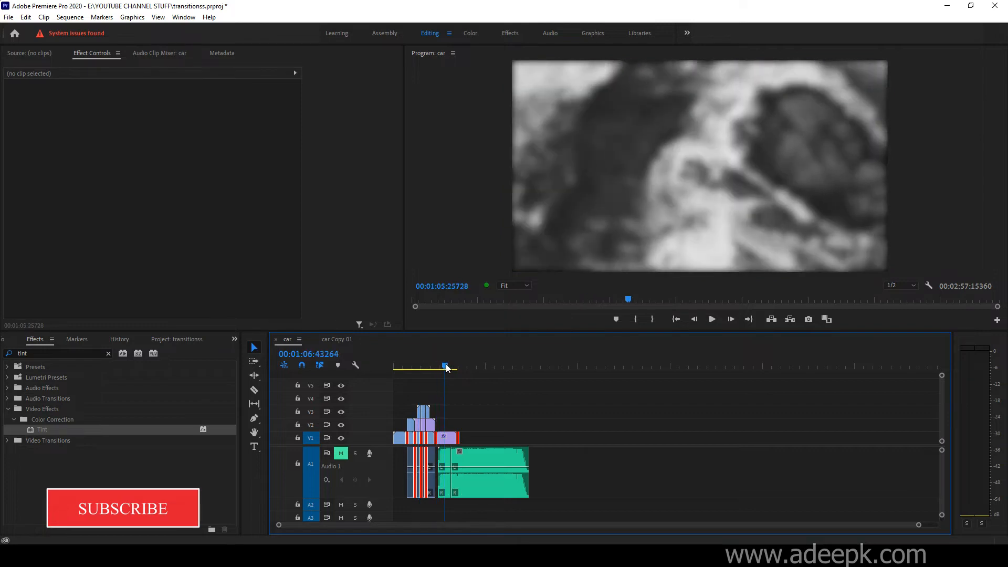
{"action": "key", "text": "equal"}
{"action": "key", "text": "equal"}
{"action": "key", "text": "equal"}
{"action": "left_click_drag", "start_coordinate": [527, 368], "coordinate": [438, 364]}
{"action": "key", "text": "minus"}
{"action": "key", "text": "minus"}
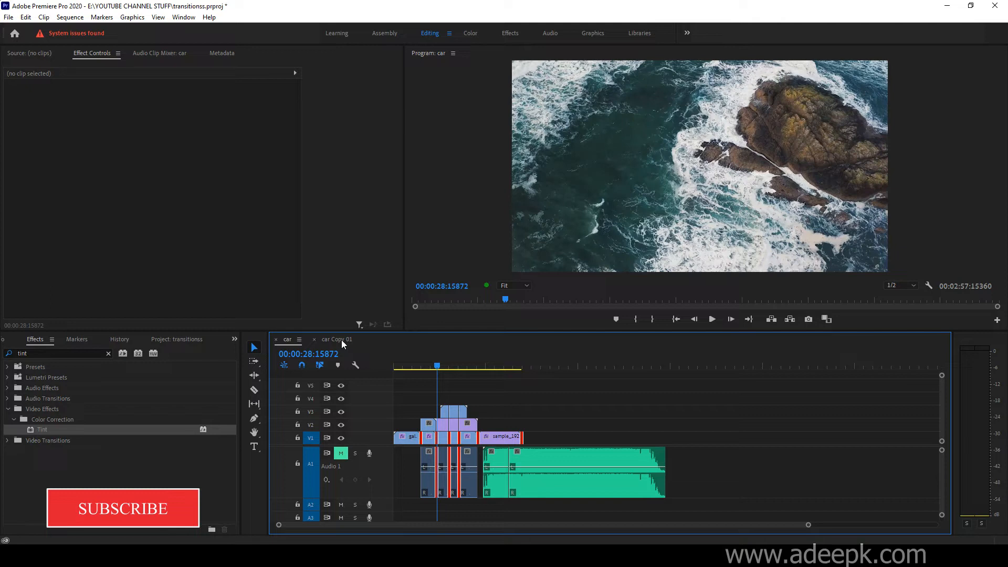
- Dock the car Copy 01 timeline below the car timeline and enlarge the timeline area
{"action": "left_click_drag", "start_coordinate": [342, 339], "coordinate": [300, 528]}
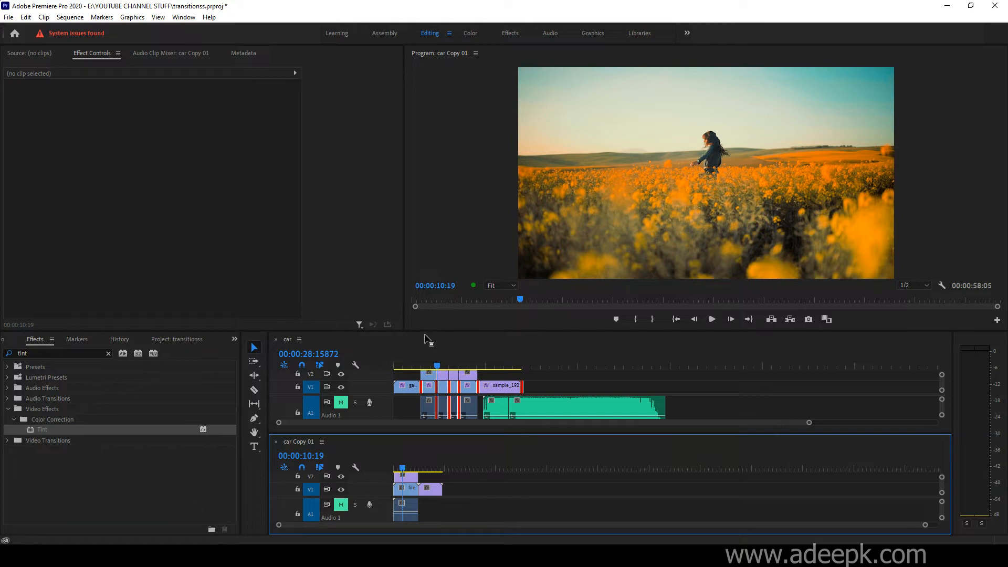
{"action": "left_click_drag", "start_coordinate": [429, 332], "coordinate": [430, 312]}
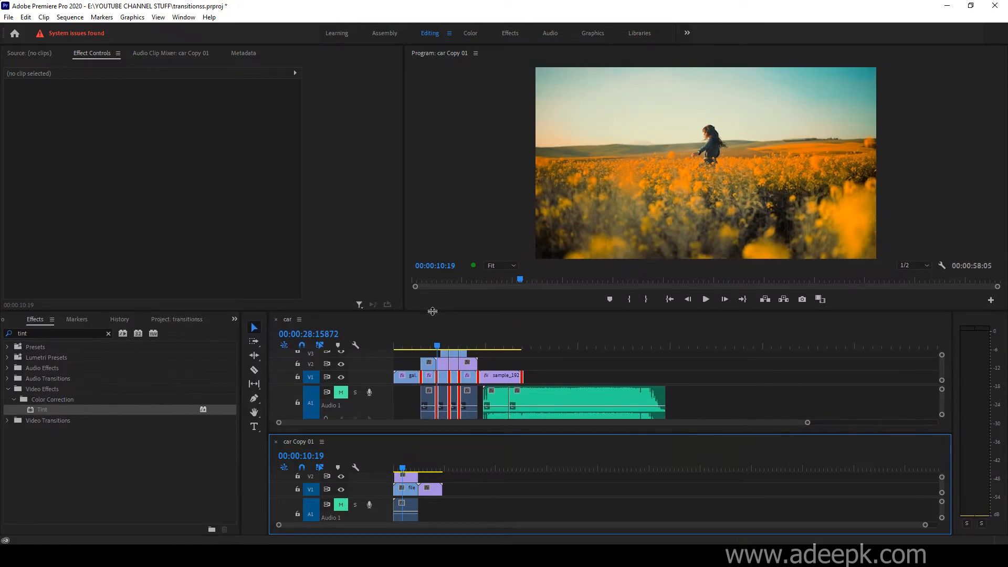
{"action": "left_click", "coordinate": [464, 346]}
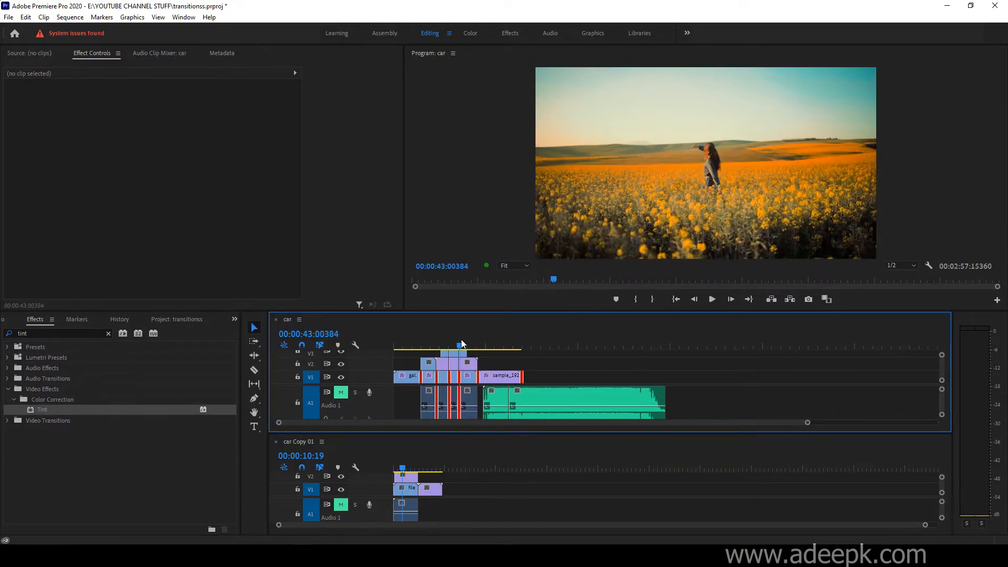
- Copy the last sample_1920x1080.mov clip on V2 of the car sequence into an empty stretch of V1 in car Copy 01
{"action": "left_click", "coordinate": [474, 370]}
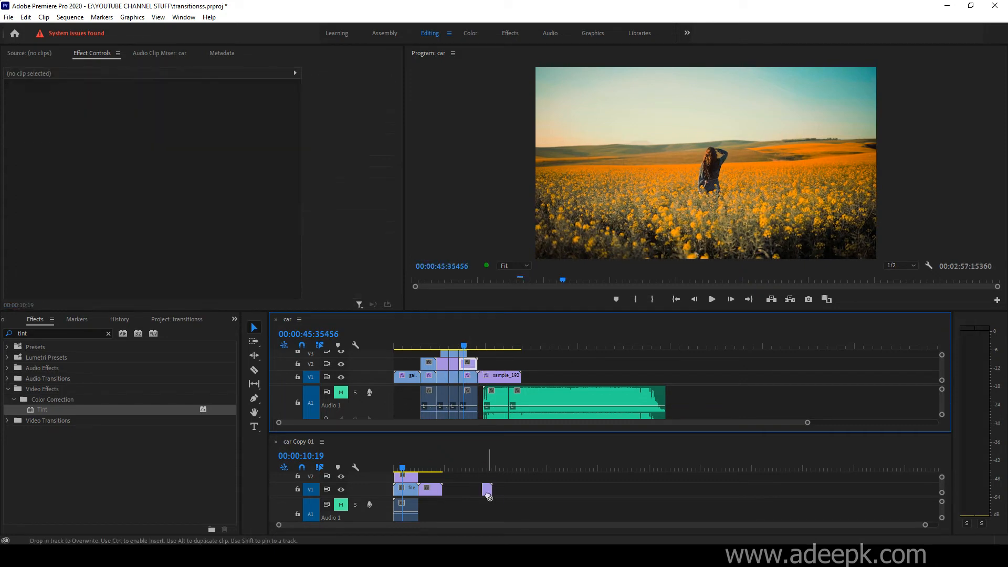
{"action": "left_click", "coordinate": [490, 346]}
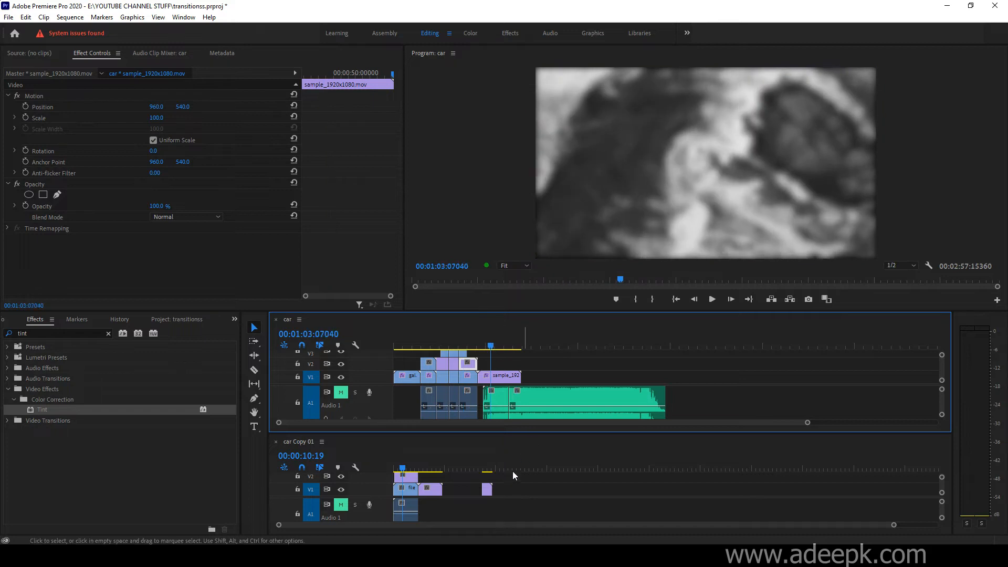
{"action": "left_click", "coordinate": [493, 346]}
{"action": "left_click", "coordinate": [489, 347]}
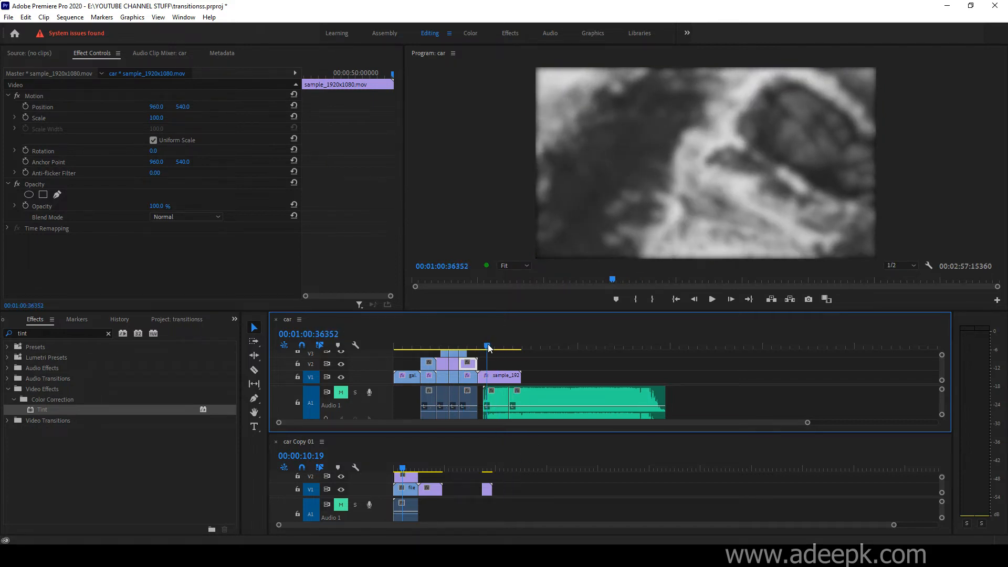
- Load the car sequence from the project into the Source Monitor and scrub through it to 00:01:12:00
{"action": "left_click", "coordinate": [177, 319]}
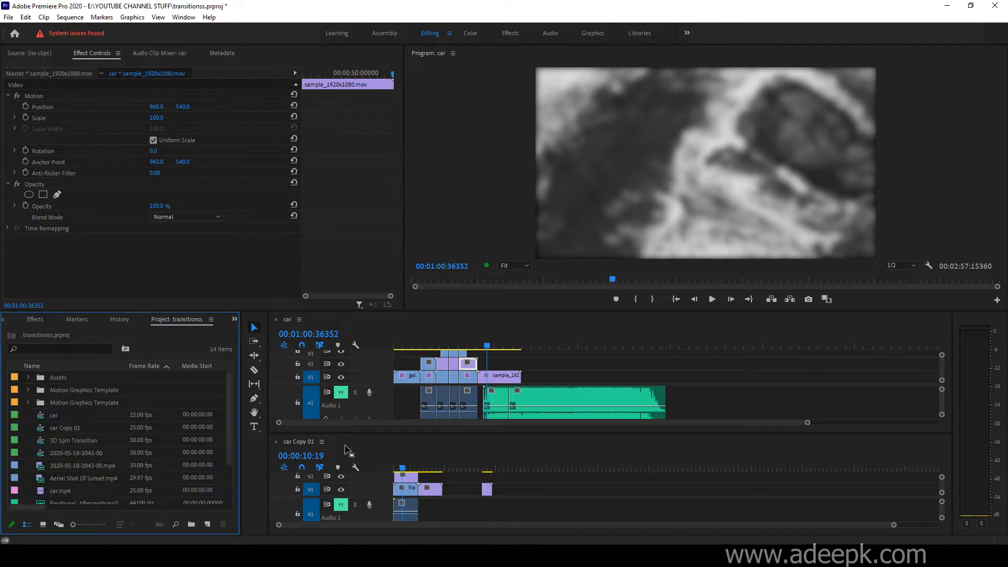
{"action": "left_click", "coordinate": [49, 416]}
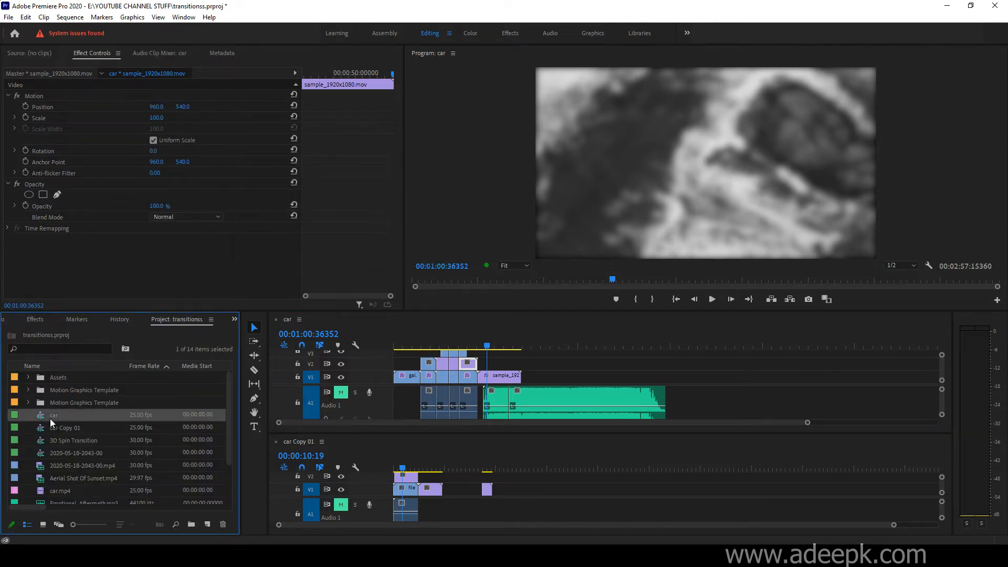
{"action": "right_click", "coordinate": [51, 416]}
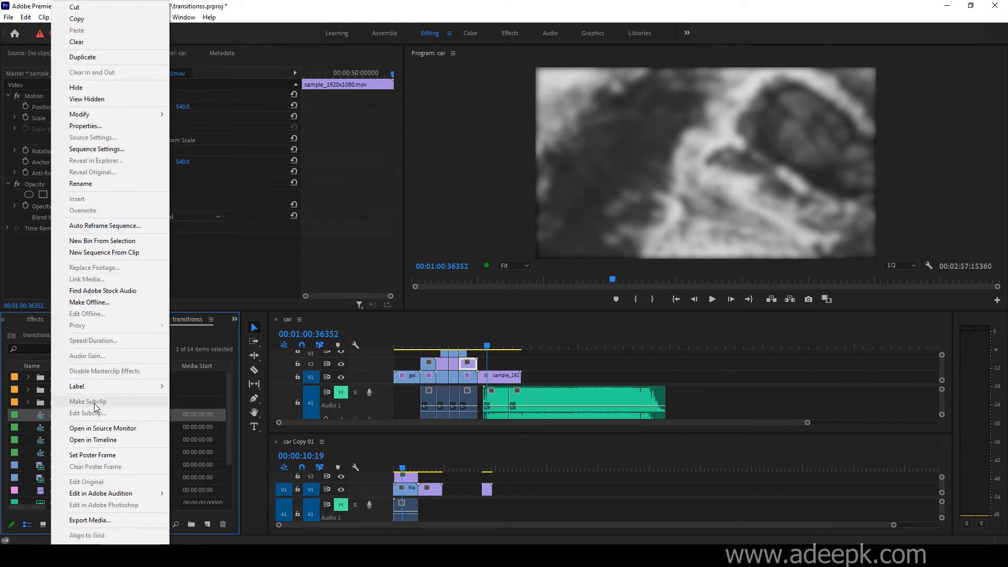
{"action": "left_click", "coordinate": [114, 434]}
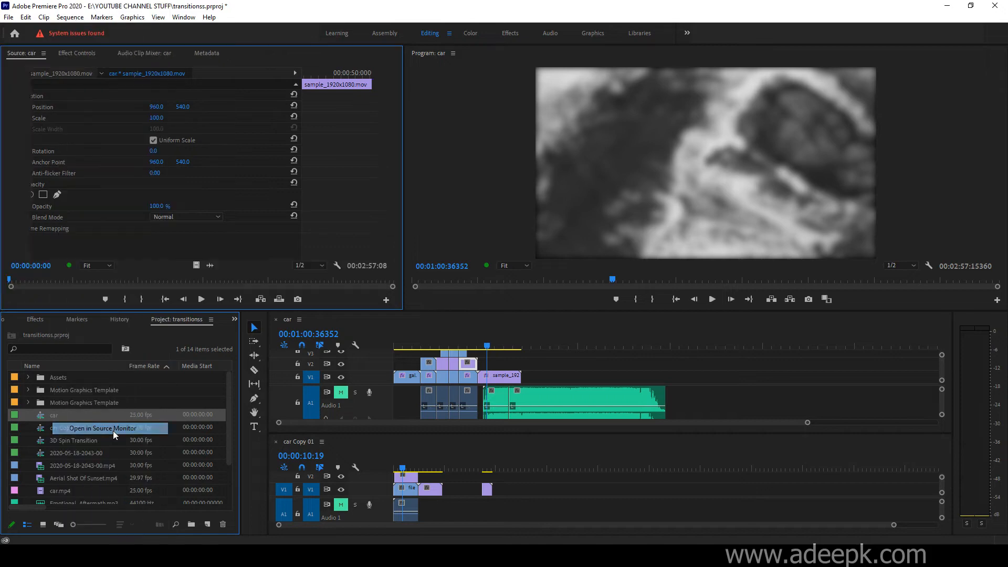
{"action": "left_click_drag", "start_coordinate": [90, 279], "coordinate": [167, 284]}
- Open the Source Monitor's car sequence in the timeline and scrub it to 00:00:45:09
{"action": "left_click", "coordinate": [337, 267]}
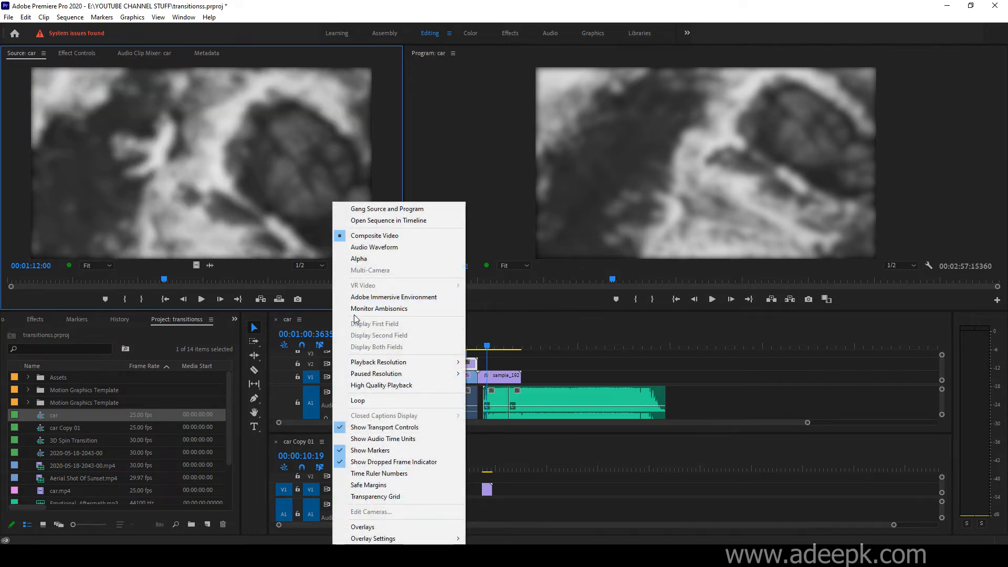
{"action": "left_click", "coordinate": [368, 221]}
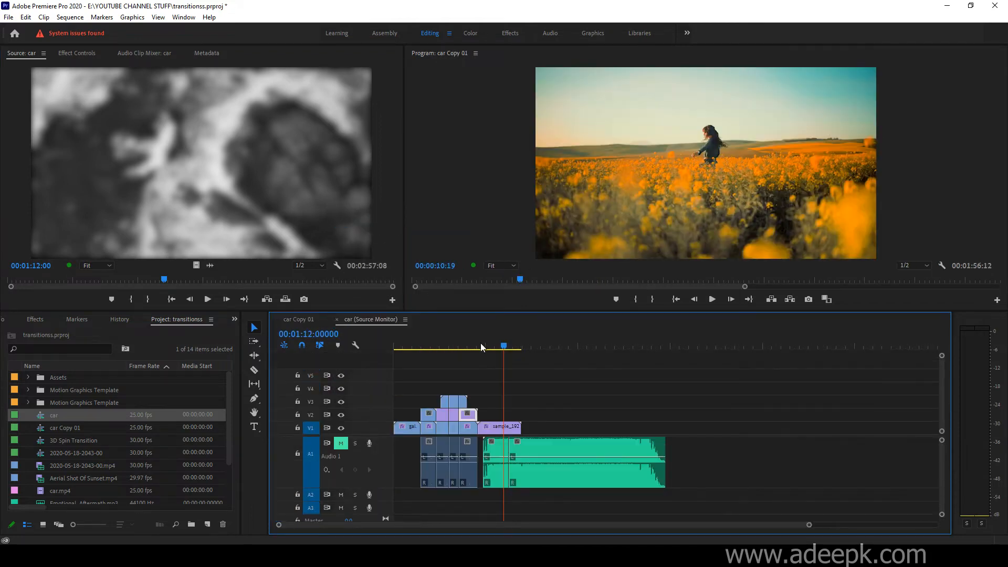
{"action": "left_click_drag", "start_coordinate": [481, 346], "coordinate": [428, 347]}
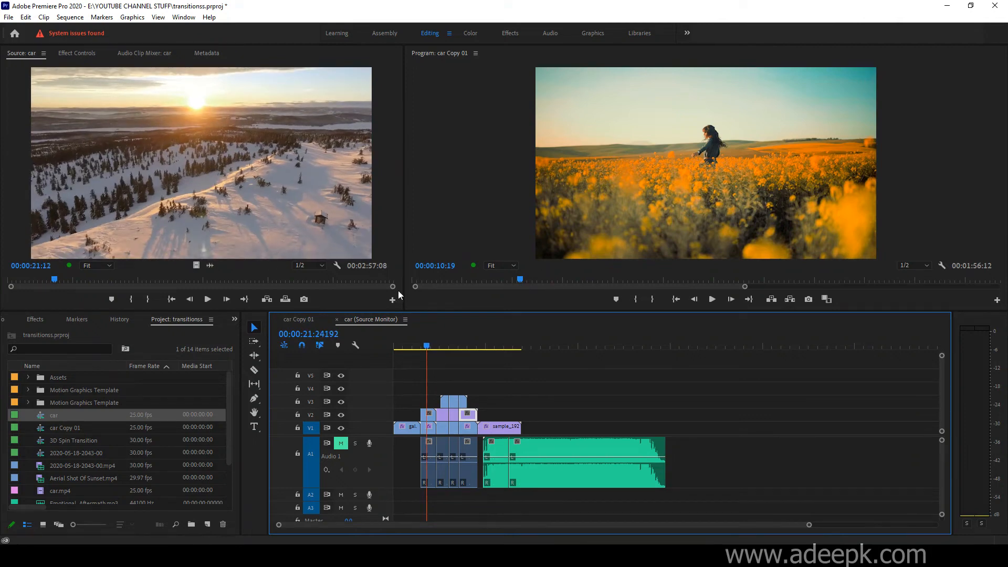
{"action": "left_click", "coordinate": [445, 345]}
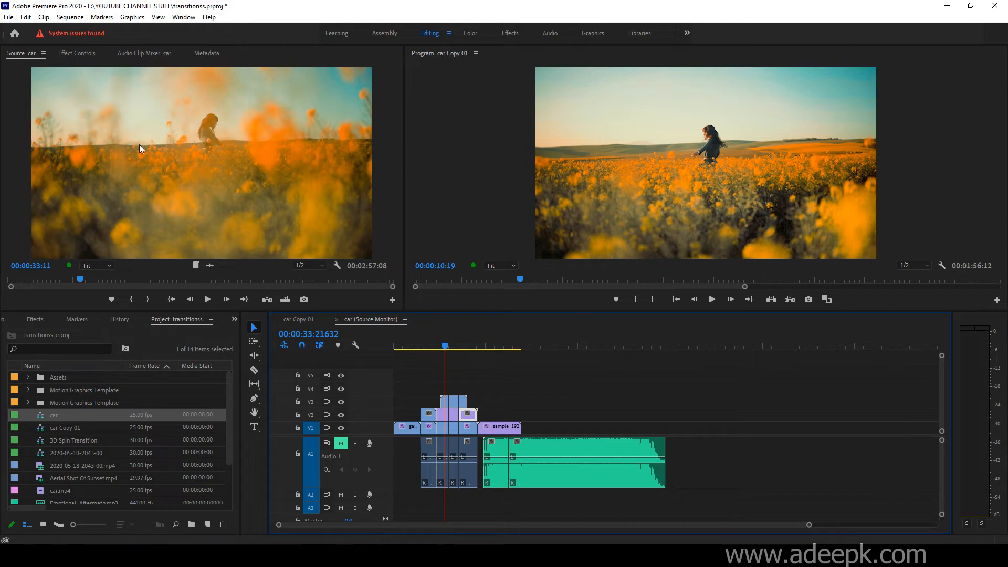
{"action": "left_click_drag", "start_coordinate": [431, 348], "coordinate": [465, 350]}
- Dock the car Copy 01 timeline below car (Source Monitor) and scrub the source sequence
{"action": "left_click_drag", "start_coordinate": [305, 319], "coordinate": [328, 521]}
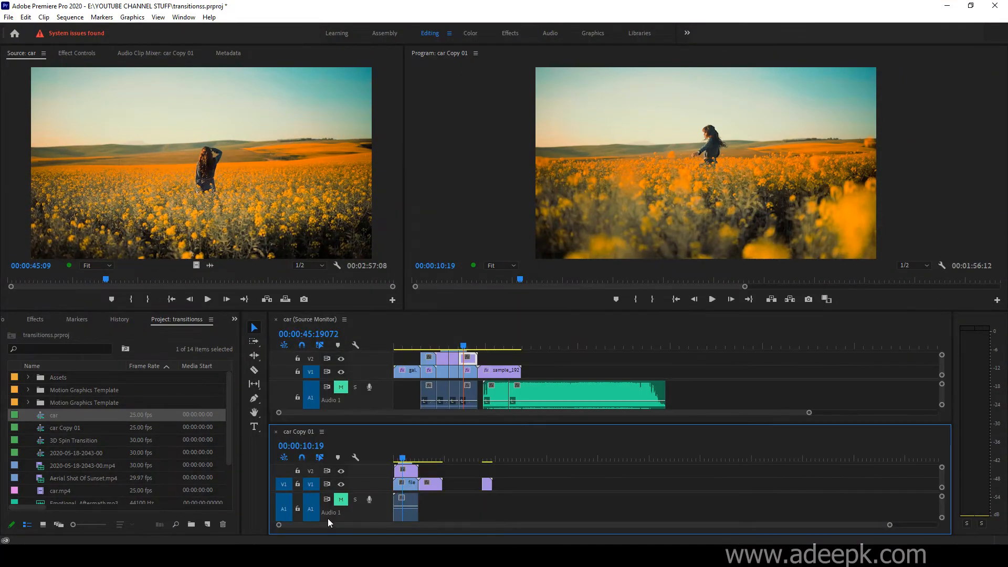
{"action": "left_click", "coordinate": [443, 345]}
{"action": "left_click_drag", "start_coordinate": [443, 345], "coordinate": [500, 349]}
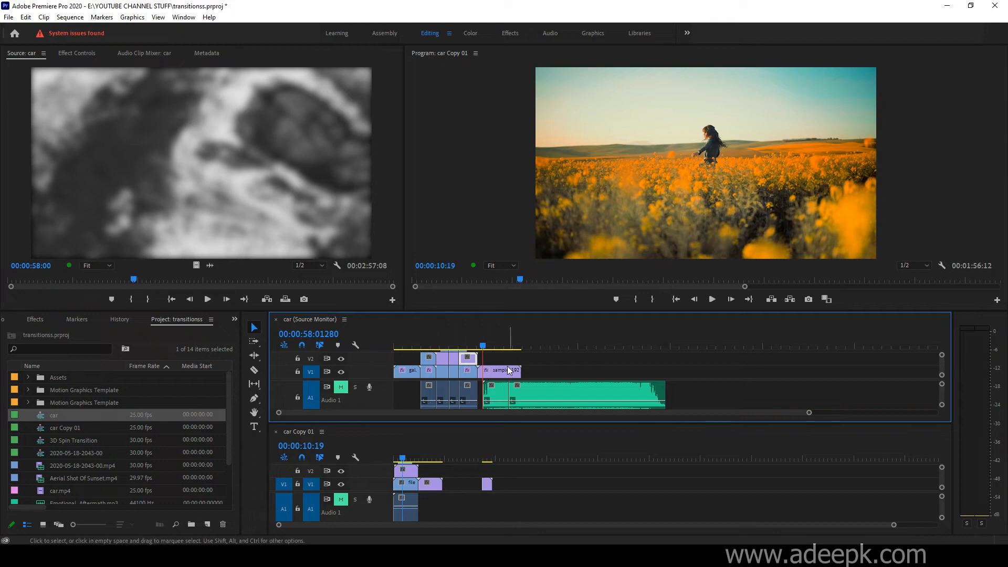
- Copy the sample_1920x1080.mov clip and the second clip from V1 of car (Source Monitor) onto V1 of car Copy 01
{"action": "key", "text": "space"}
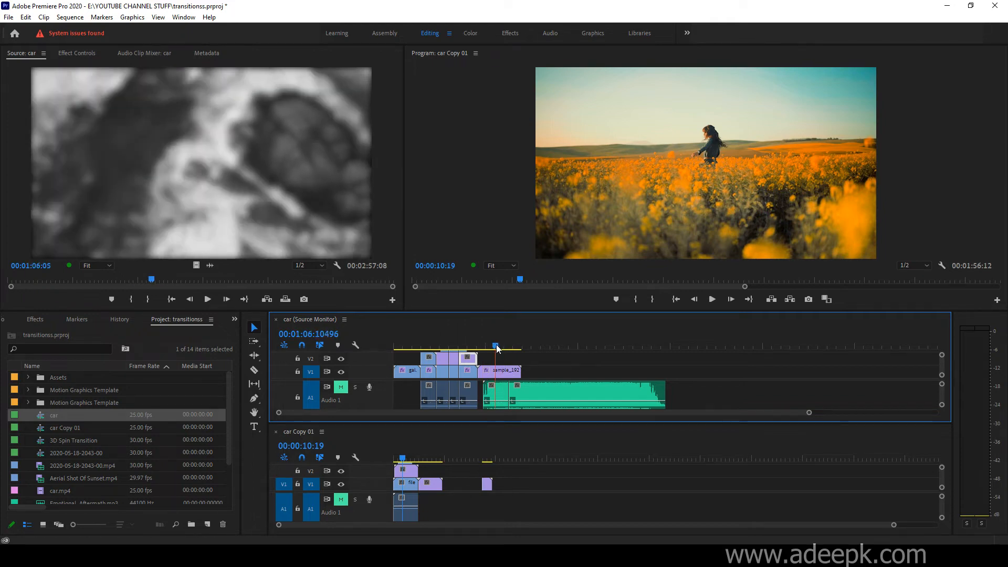
{"action": "left_click_drag", "start_coordinate": [504, 373], "coordinate": [529, 484]}
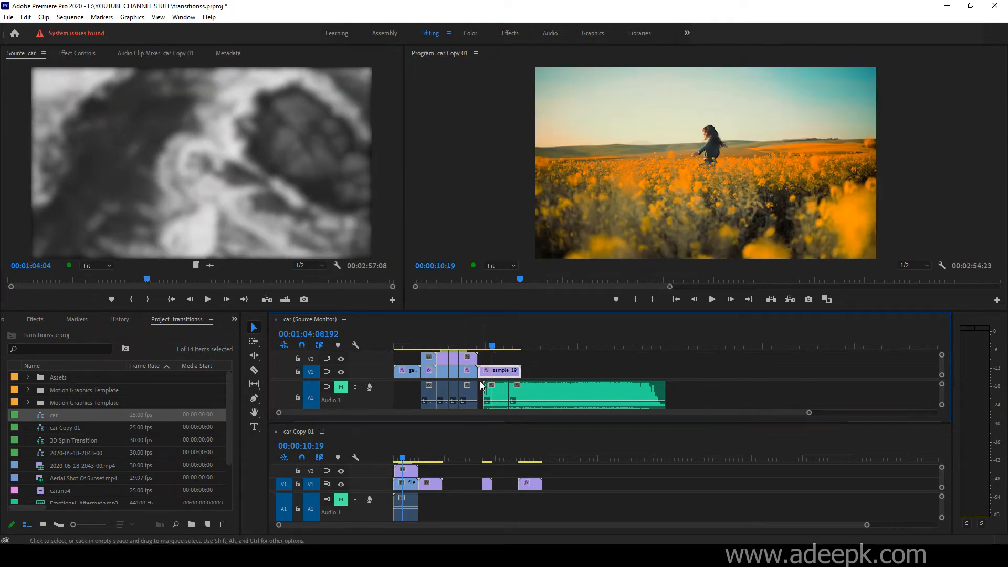
{"action": "left_click_drag", "start_coordinate": [435, 374], "coordinate": [567, 486]}
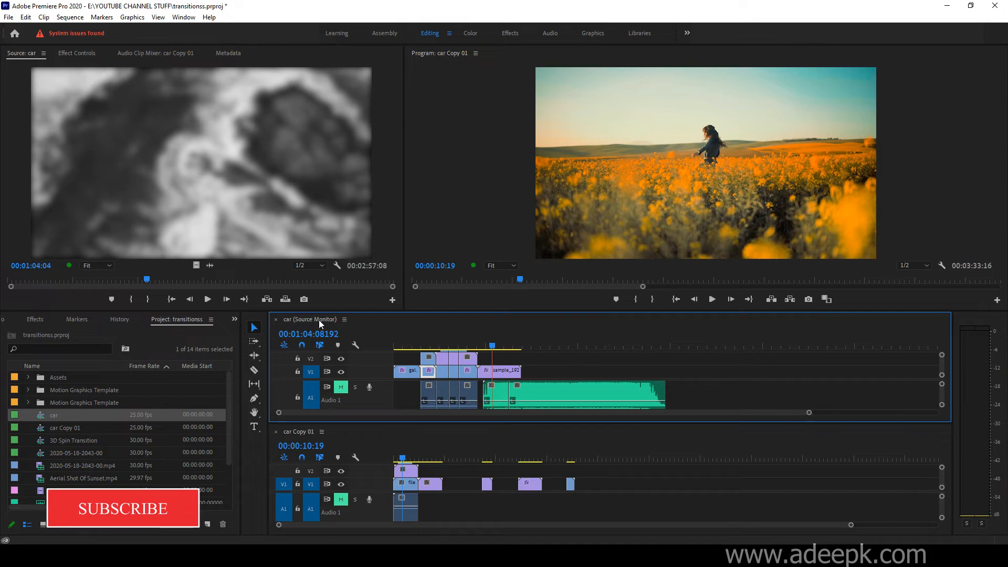
- Regroup the car Copy 01 timeline with car (Source Monitor) and return its playhead to 00:00:00:00
{"action": "left_click_drag", "start_coordinate": [304, 432], "coordinate": [430, 359]}
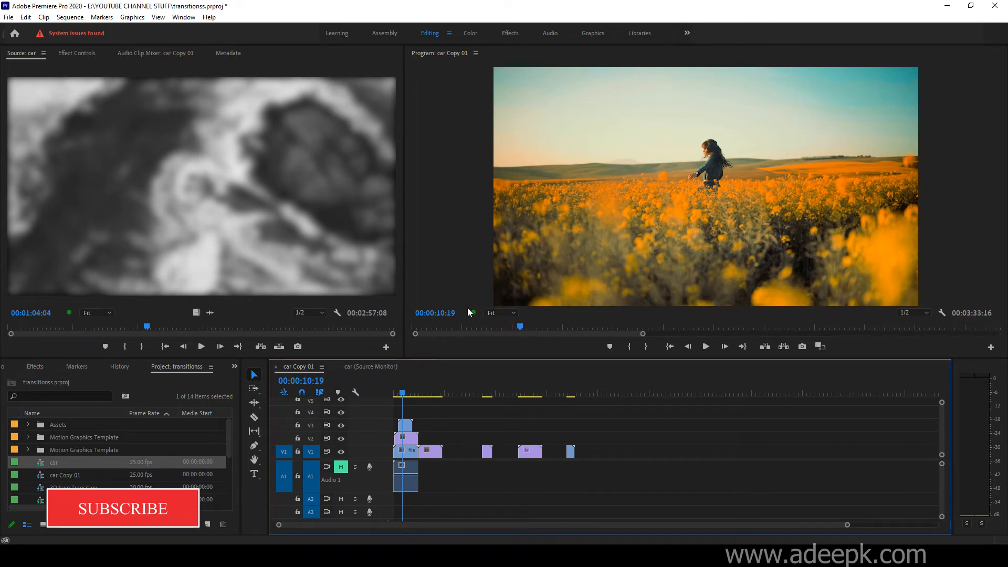
{"action": "left_click", "coordinate": [409, 393]}
{"action": "left_click_drag", "start_coordinate": [409, 394], "coordinate": [428, 392]}
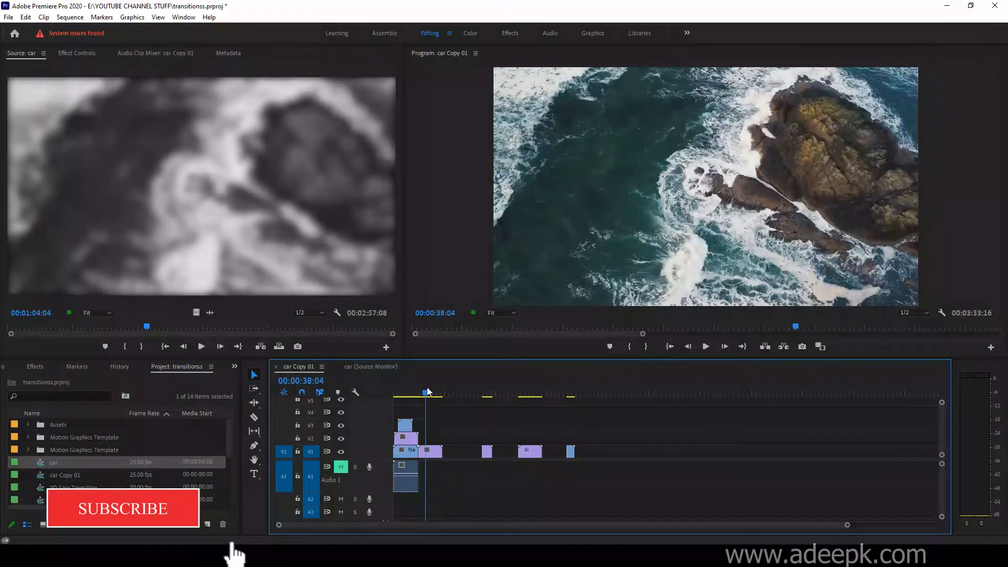
{"action": "left_click", "coordinate": [940, 312]}
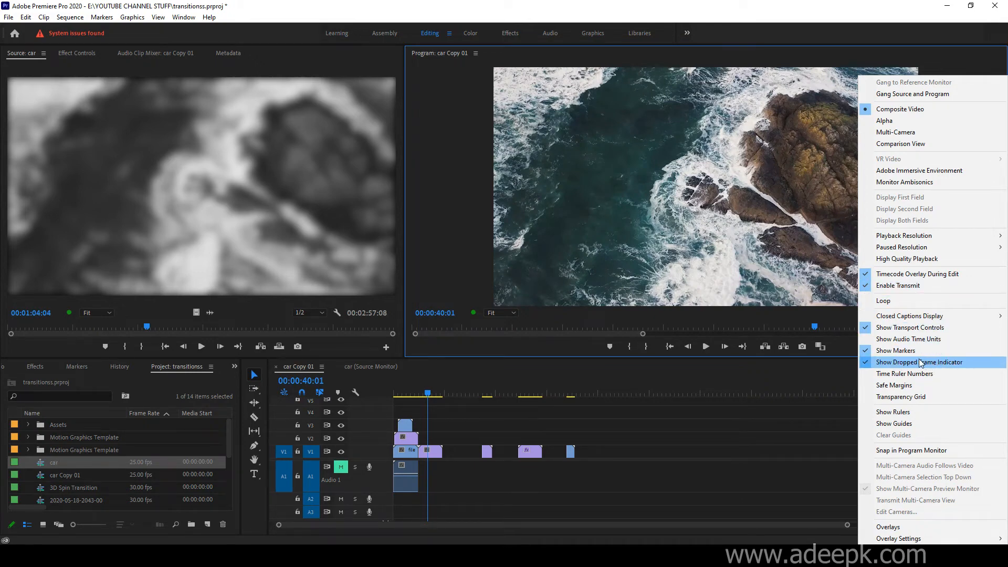
{"action": "left_click_drag", "start_coordinate": [795, 326], "coordinate": [796, 329]}
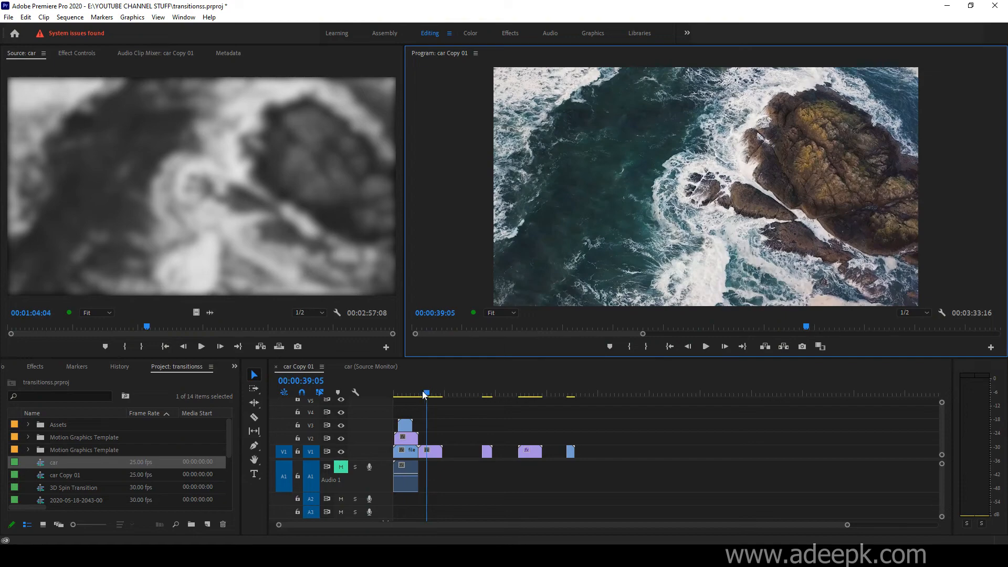
{"action": "left_click_drag", "start_coordinate": [427, 395], "coordinate": [394, 400]}
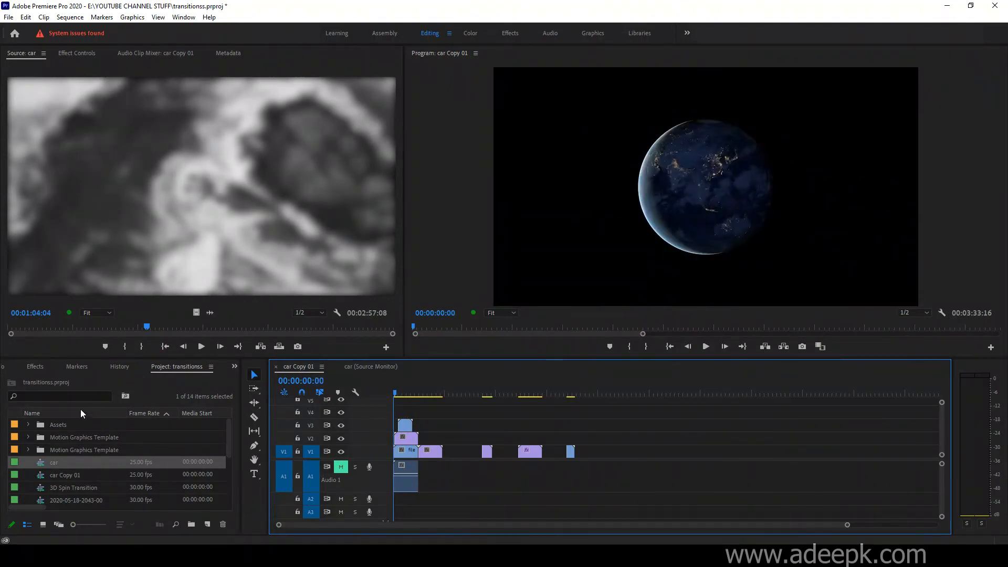
- Close the car (Source Monitor) timeline, reopen the car sequence from the project, and place the playhead at 00:00:07:40832
{"action": "key", "text": "equal"}
{"action": "key", "text": "equal"}
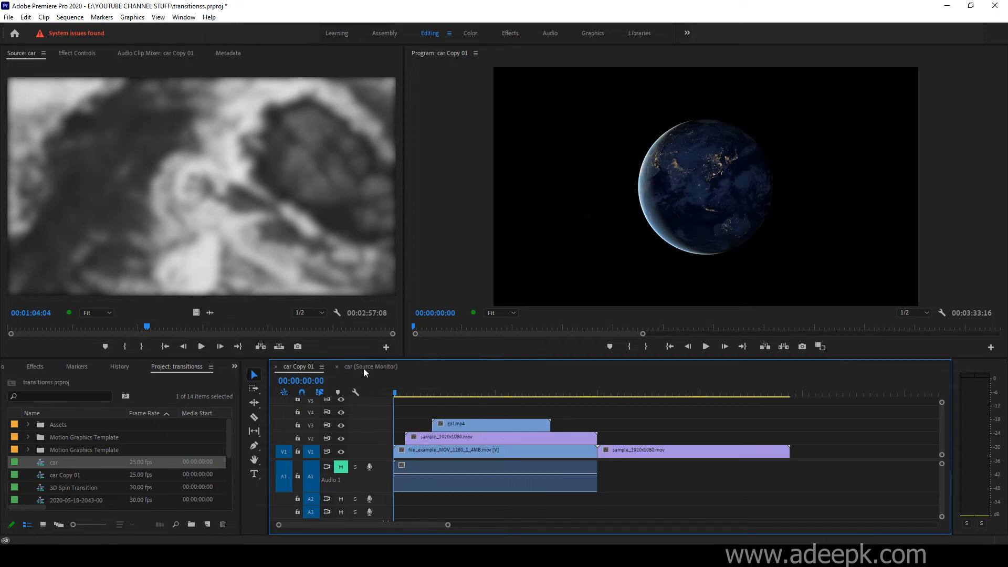
{"action": "key", "text": "equal"}
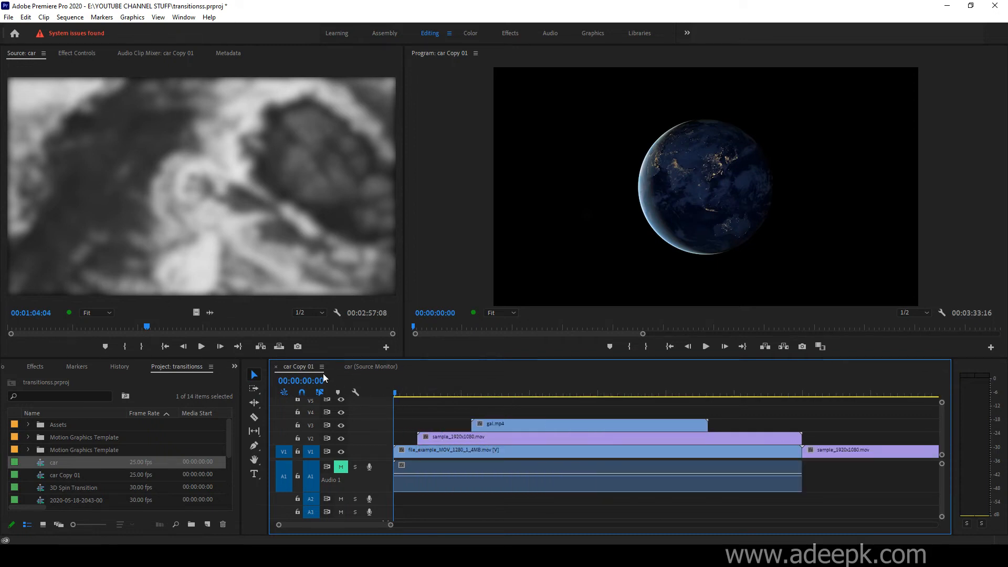
{"action": "key", "text": "minus"}
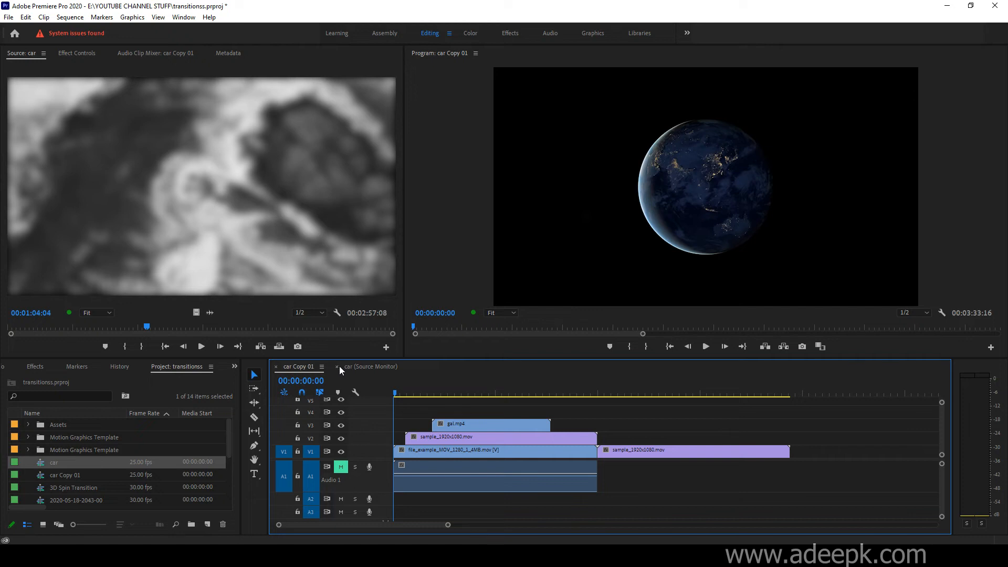
{"action": "left_click", "coordinate": [338, 366]}
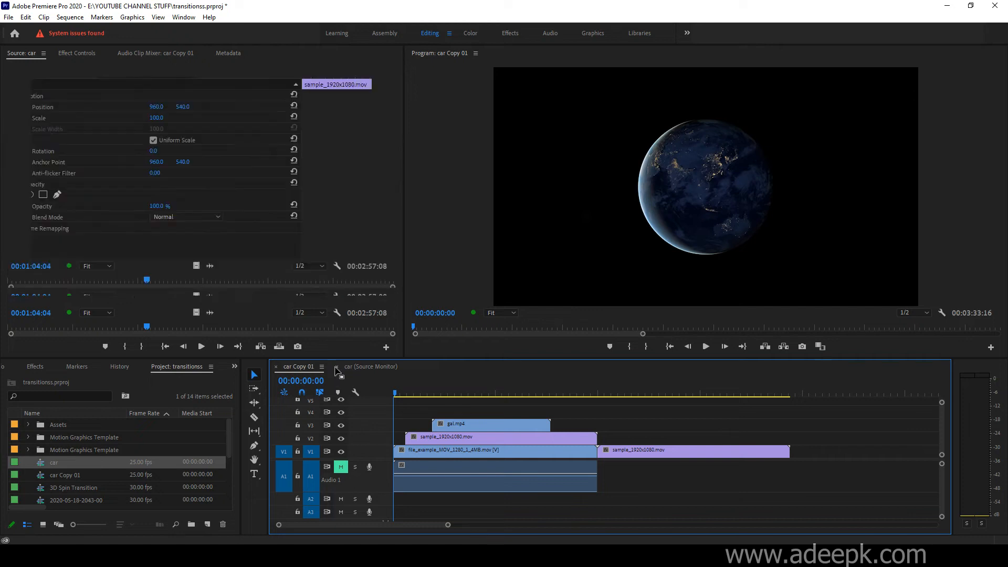
{"action": "double_click", "coordinate": [42, 463]}
{"action": "left_click", "coordinate": [405, 393]}
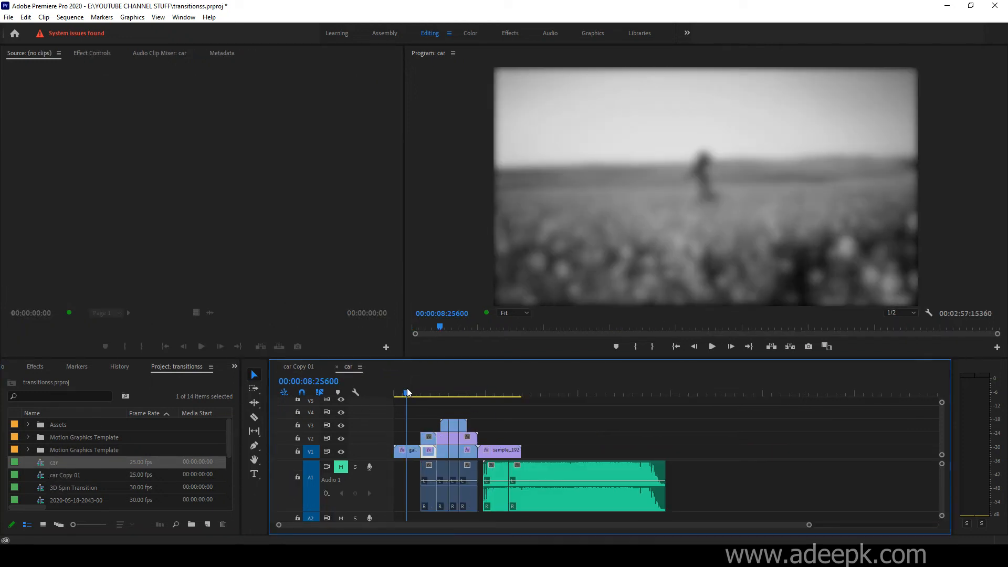
- Save the Gaussian Blur effect on the gal.mp4 clip as a preset named Gaussian Blur 65
{"action": "left_click", "coordinate": [93, 55]}
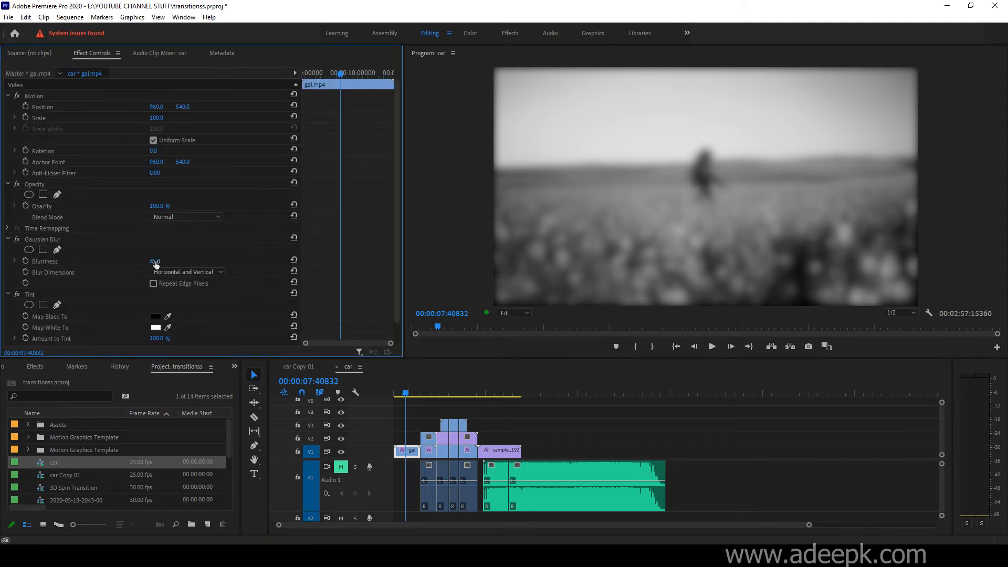
{"action": "left_click", "coordinate": [39, 239]}
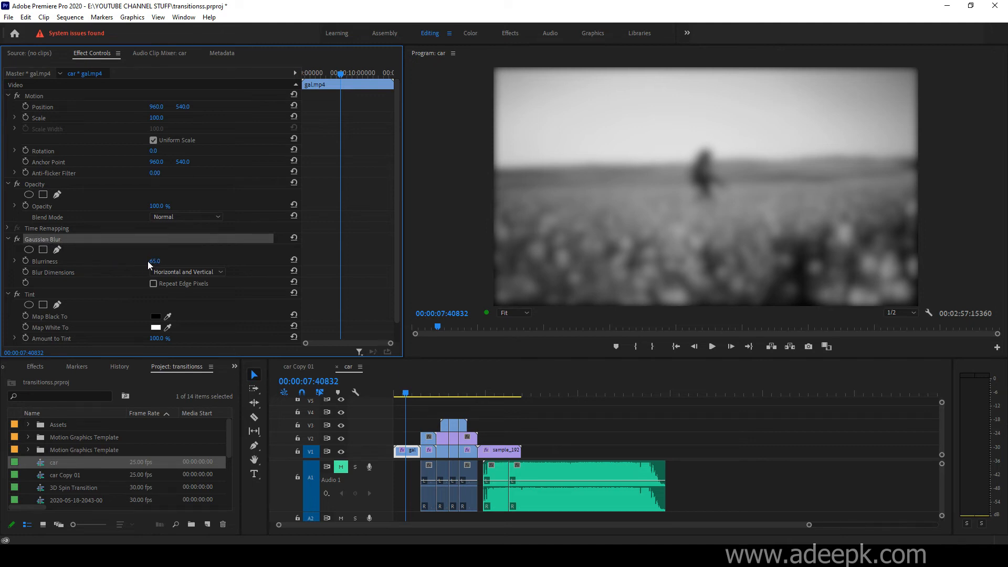
{"action": "right_click", "coordinate": [45, 238]}
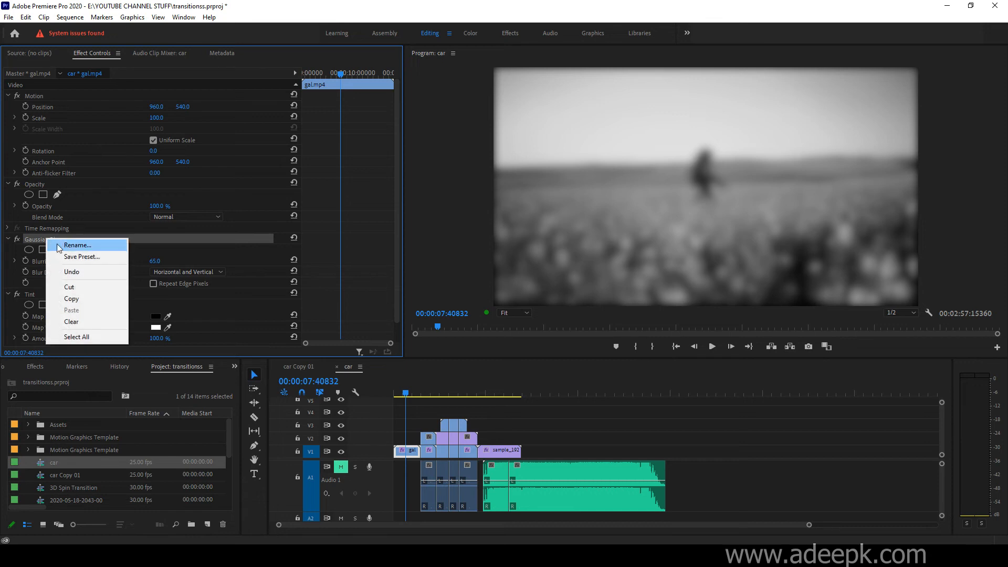
{"action": "left_click", "coordinate": [73, 257]}
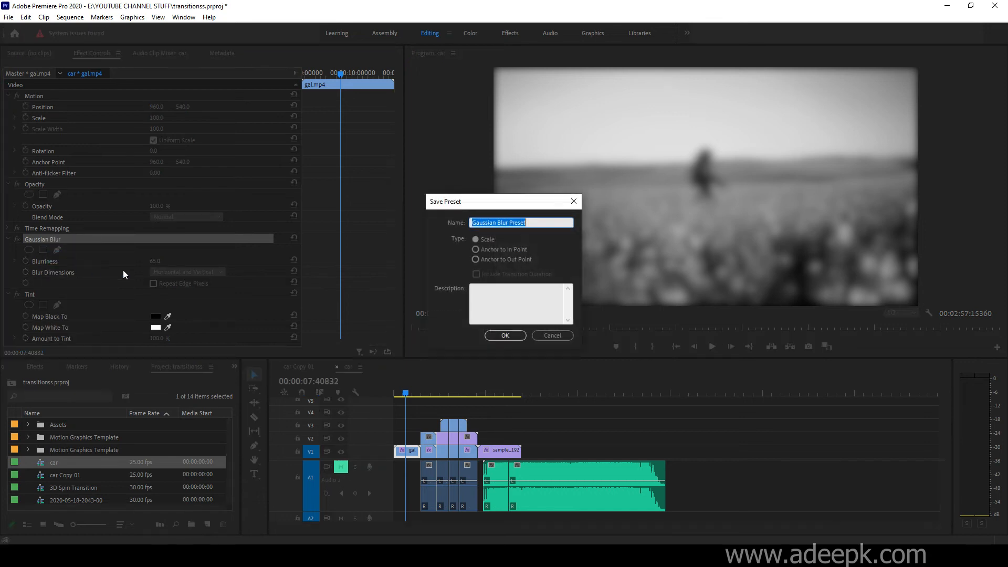
{"action": "left_click", "coordinate": [531, 228]}
{"action": "left_click_drag", "start_coordinate": [527, 223], "coordinate": [510, 222]}
{"action": "left_click", "coordinate": [505, 335]}
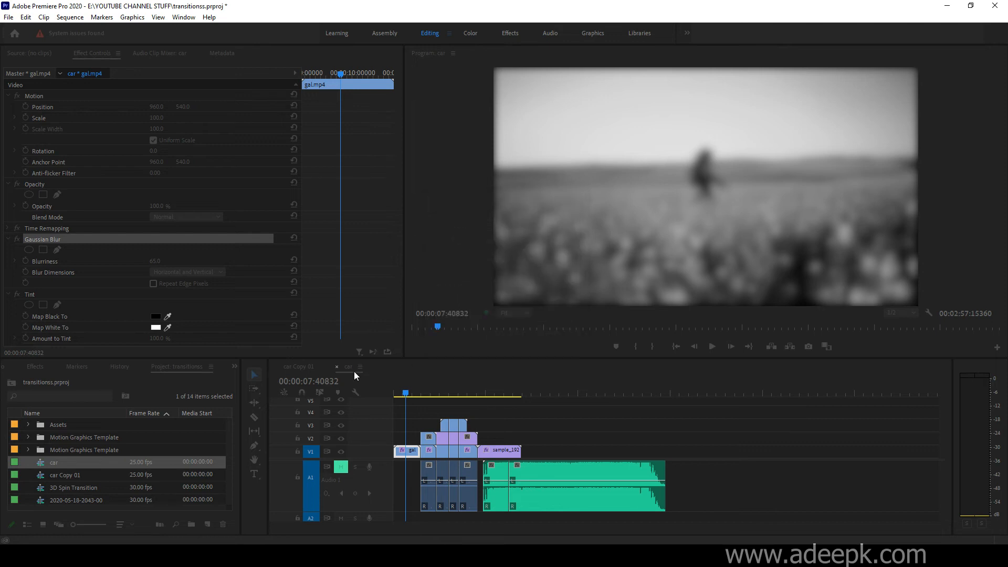
- Apply the saved Gaussian Blur 65 preset to the last sample_1920x1080.mov clip on V1 and preview it at 00:01:01:37504
{"action": "left_click", "coordinate": [38, 370]}
{"action": "left_click", "coordinate": [108, 381]}
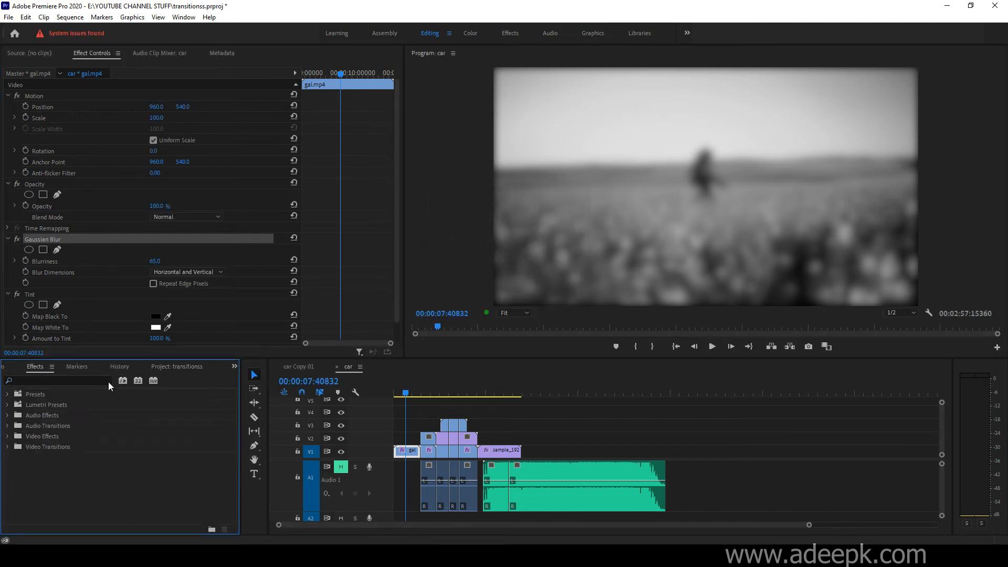
{"action": "left_click", "coordinate": [8, 394]}
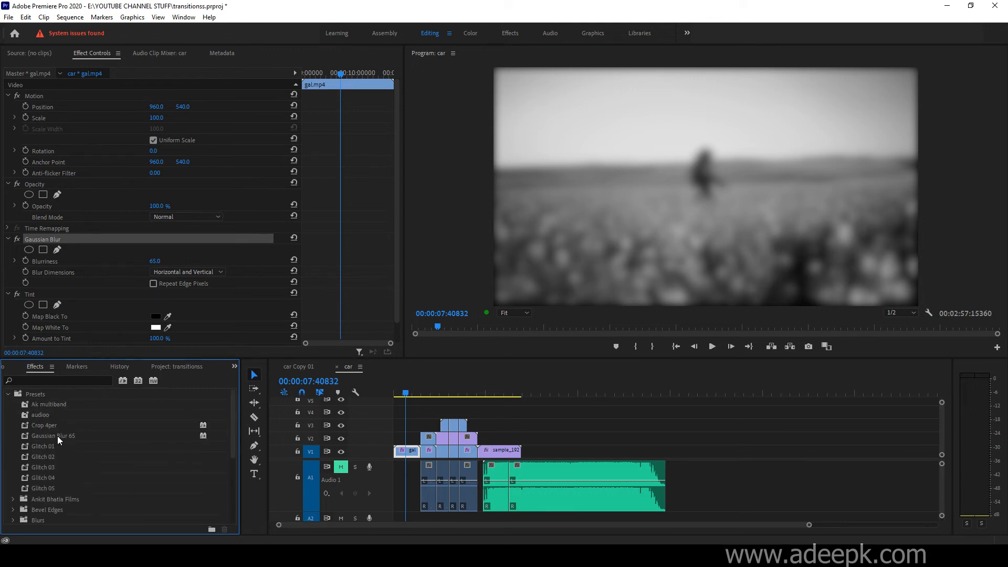
{"action": "left_click_drag", "start_coordinate": [57, 436], "coordinate": [499, 451]}
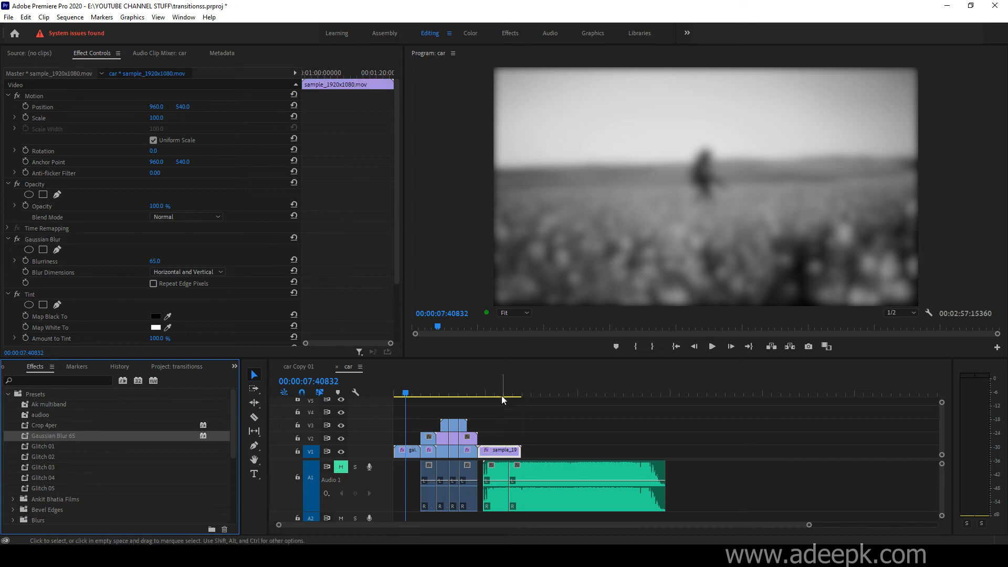
{"action": "left_click_drag", "start_coordinate": [502, 396], "coordinate": [489, 392]}
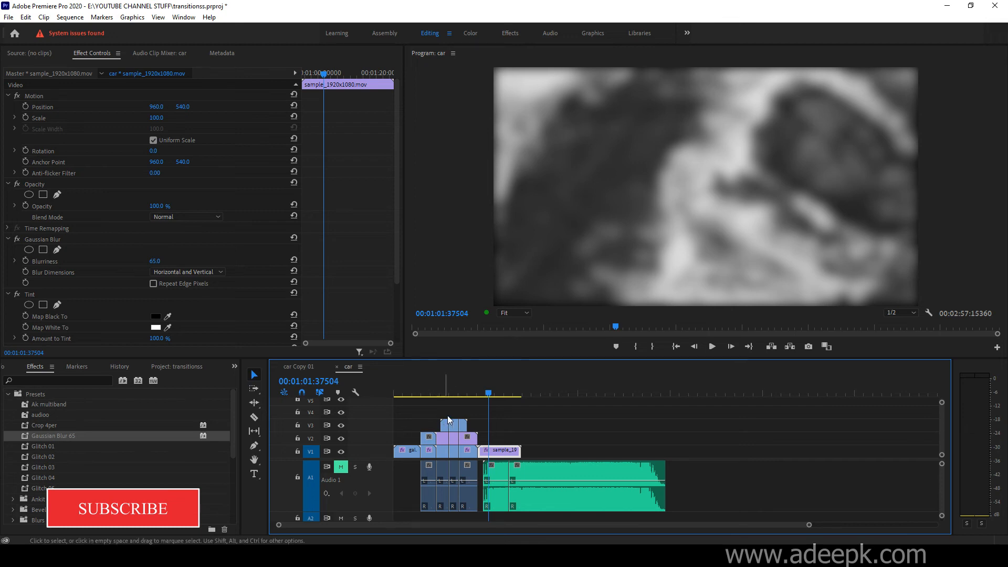
- Deselect the clip, then maximize the car timeline panel and restore the workspace layout
{"action": "left_click", "coordinate": [540, 412]}
{"action": "key", "text": "grave"}
{"action": "key", "text": "grave"}
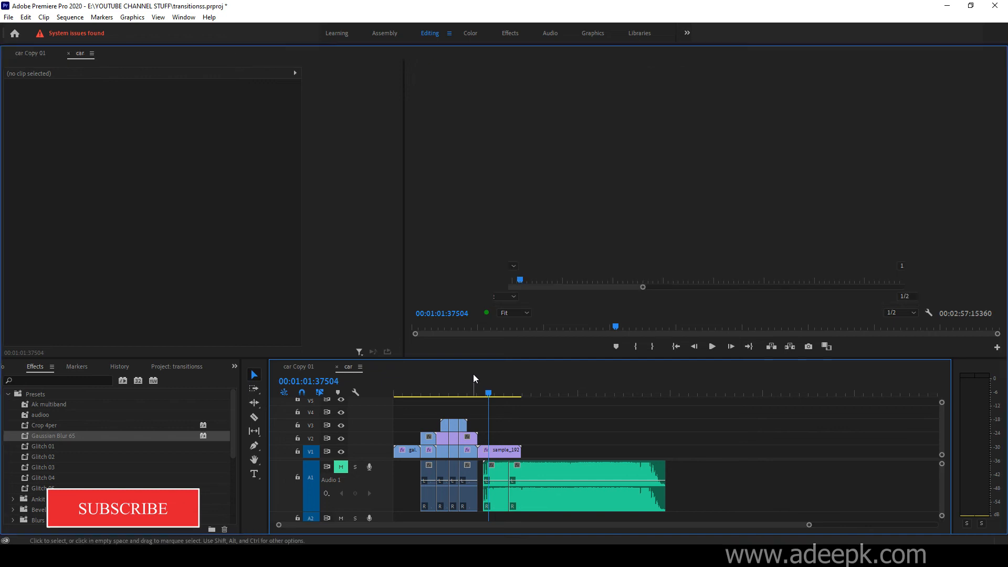
{"action": "double_click", "coordinate": [457, 367]}
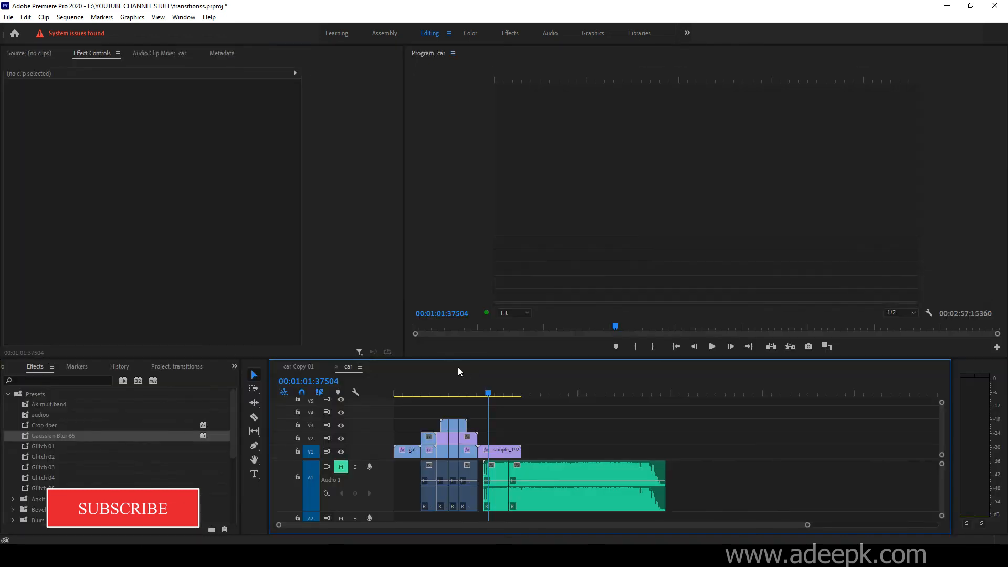
{"action": "double_click", "coordinate": [458, 367]}
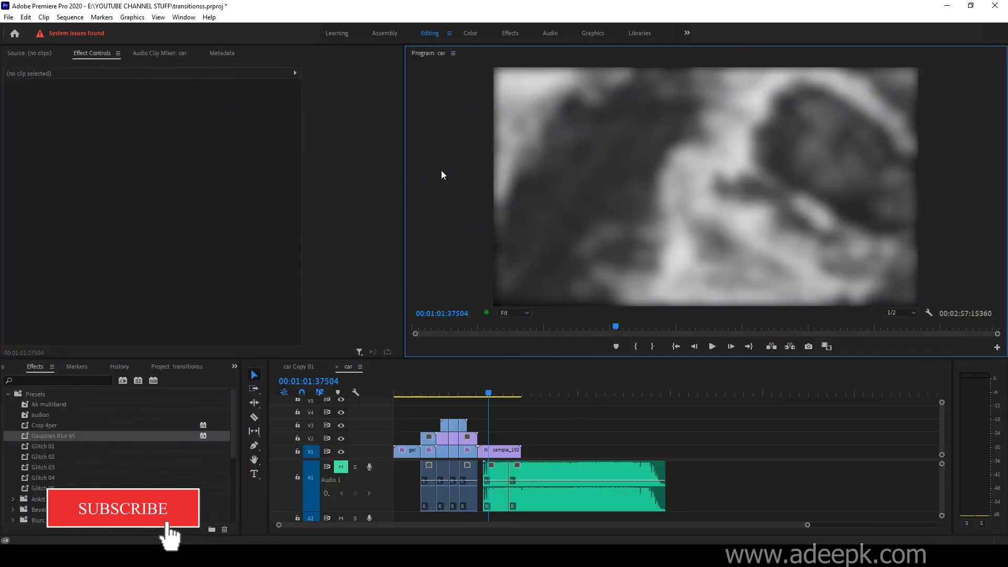
- Maximize the Program Monitor and restore it to its normal size, twice
{"action": "key", "text": "grave"}
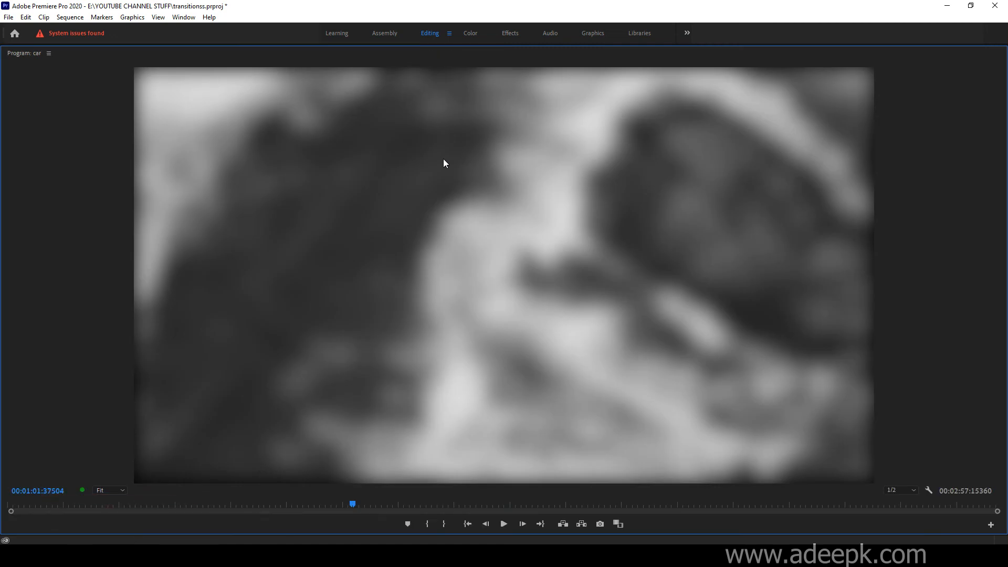
{"action": "key", "text": "grave"}
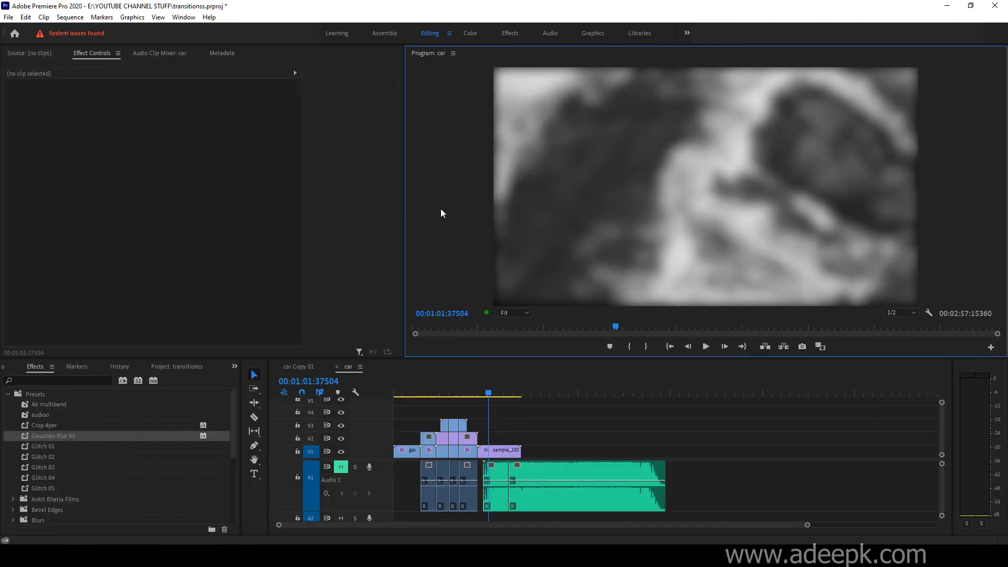
{"action": "key", "text": "grave"}
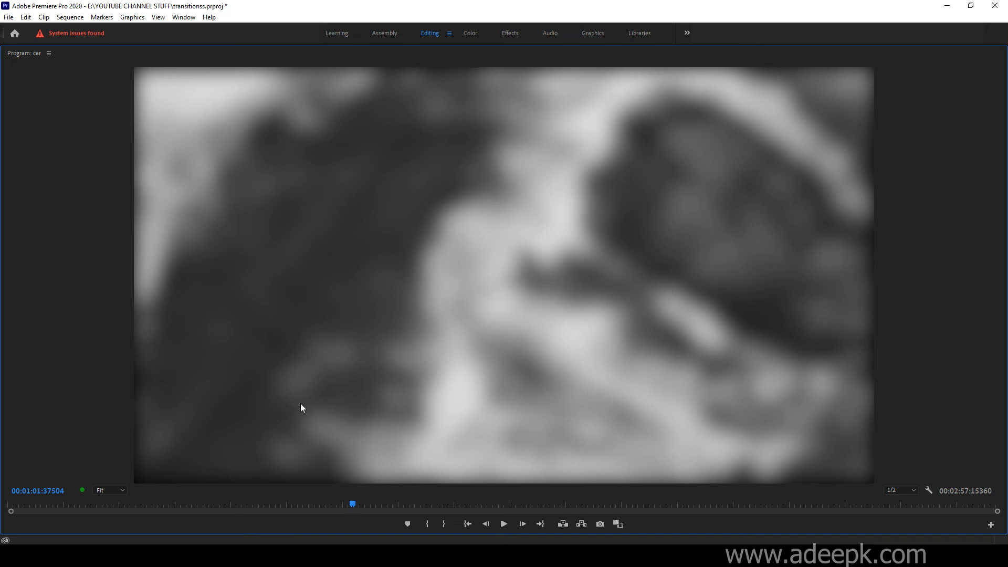
{"action": "key", "text": "grave"}
- Enlarge the car timeline, place the playhead at 00:00:23:26496, and turn on Selection Follows Playhead
{"action": "left_click", "coordinate": [426, 393]}
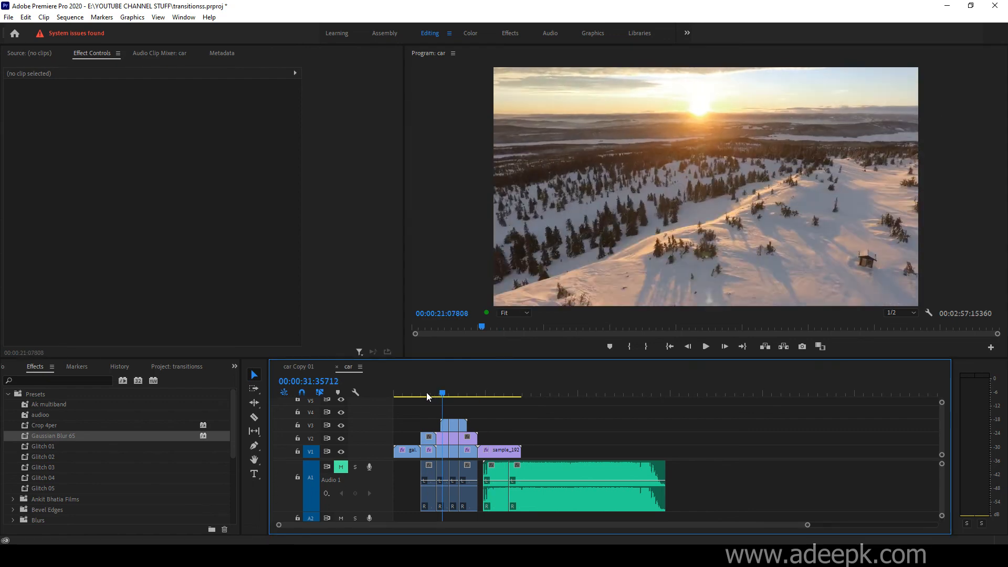
{"action": "key", "text": "equal"}
{"action": "key", "text": "equal"}
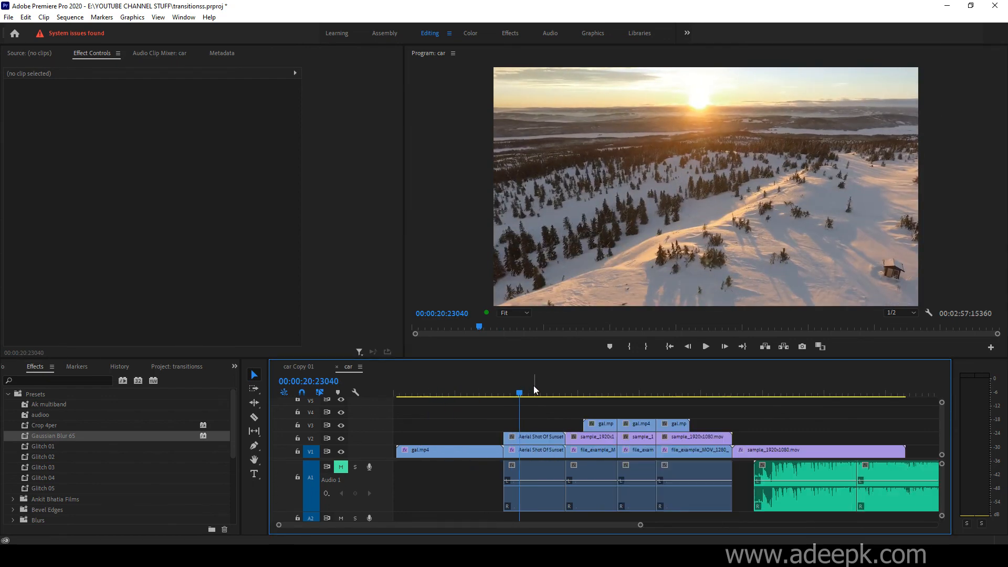
{"action": "mouse_move", "coordinate": [531, 393]}
{"action": "left_mouse_down"}
{"action": "mouse_move", "coordinate": [494, 393]}
{"action": "mouse_move", "coordinate": [542, 395]}
{"action": "left_mouse_up"}
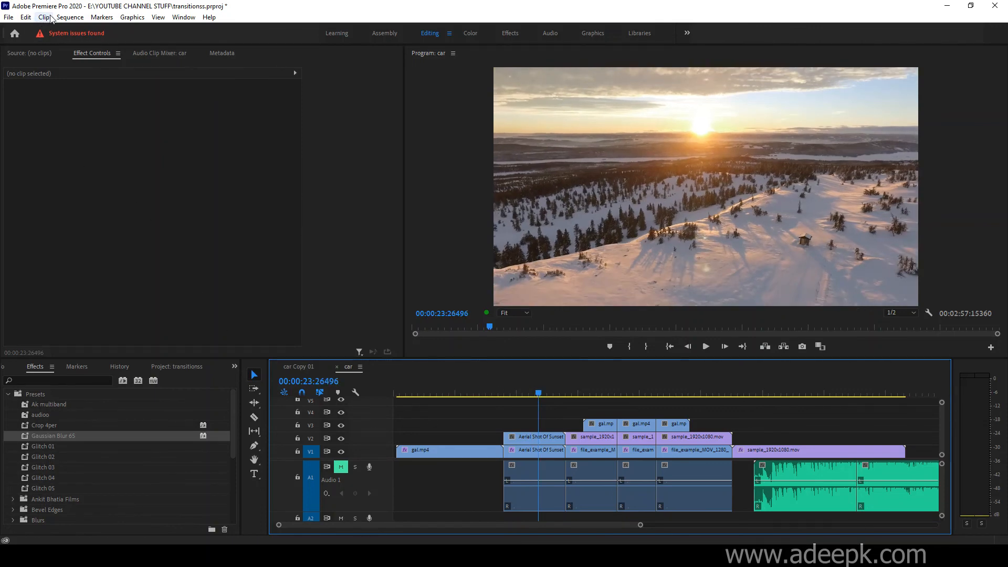
{"action": "left_click", "coordinate": [69, 18]}
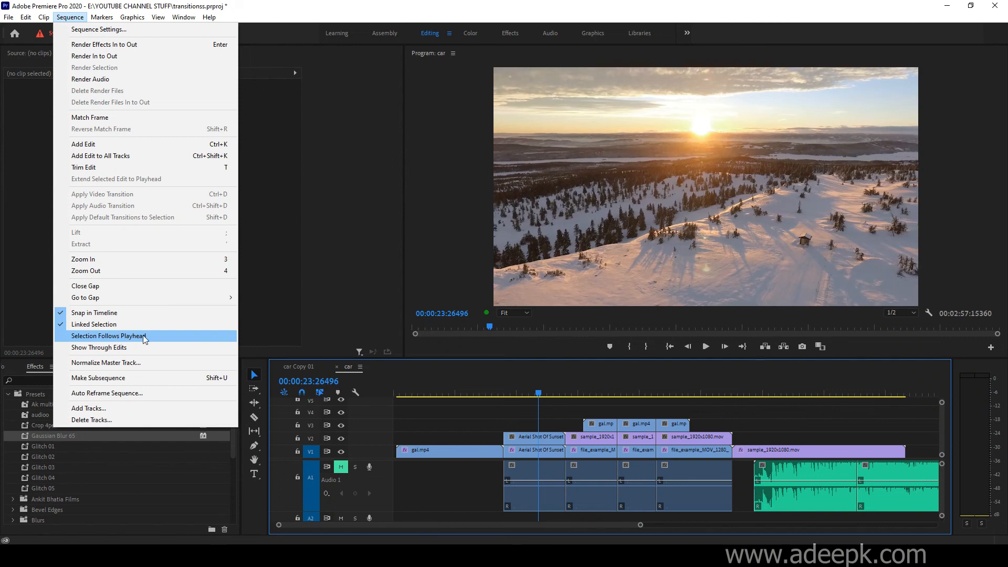
{"action": "left_click", "coordinate": [143, 336]}
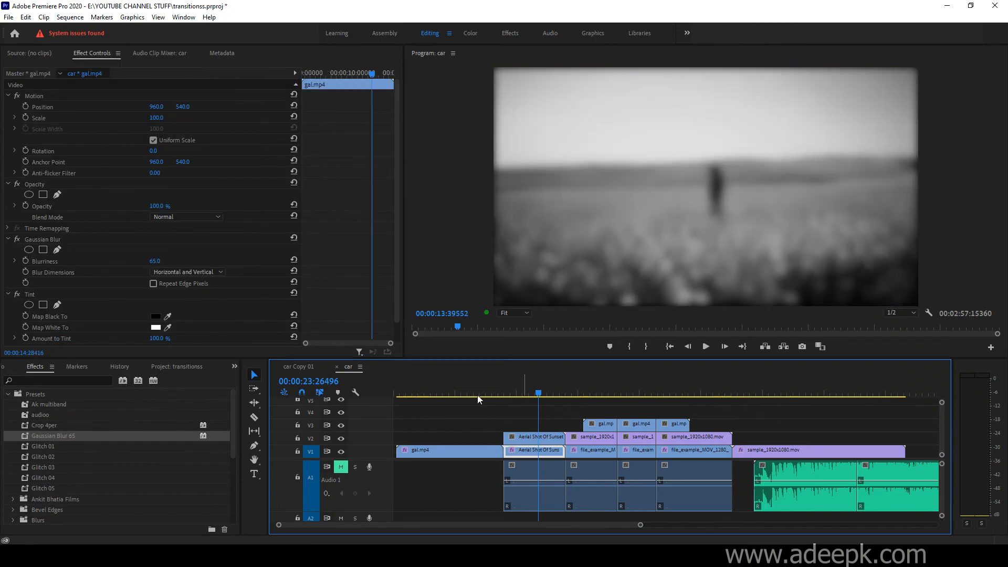
- Test the playhead-driven selection by scrubbing over the V1 clips, compare it with manually selecting two file_example clips, and stop at 00:00:25:16512
{"action": "left_click_drag", "start_coordinate": [477, 397], "coordinate": [545, 396]}
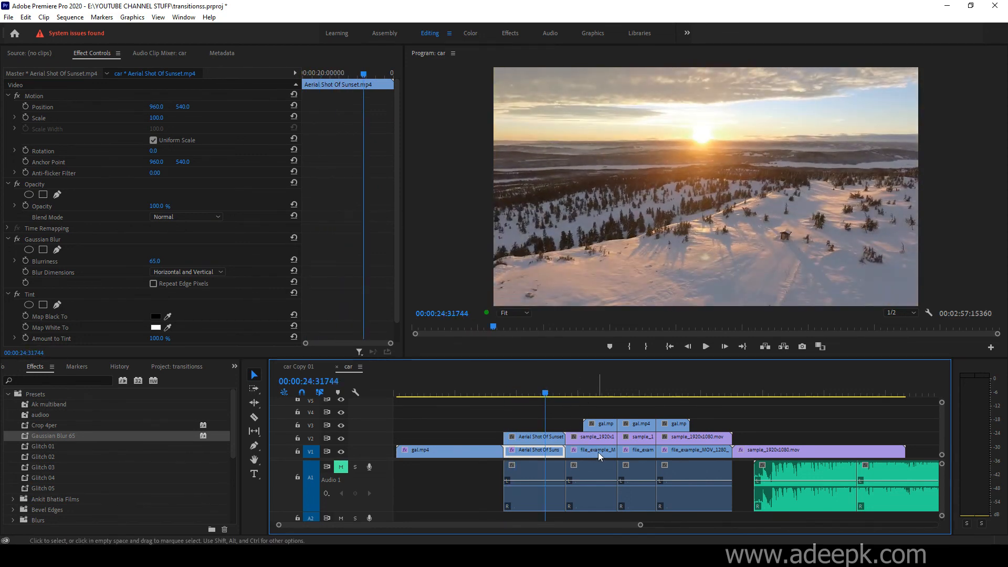
{"action": "left_click", "coordinate": [643, 452]}
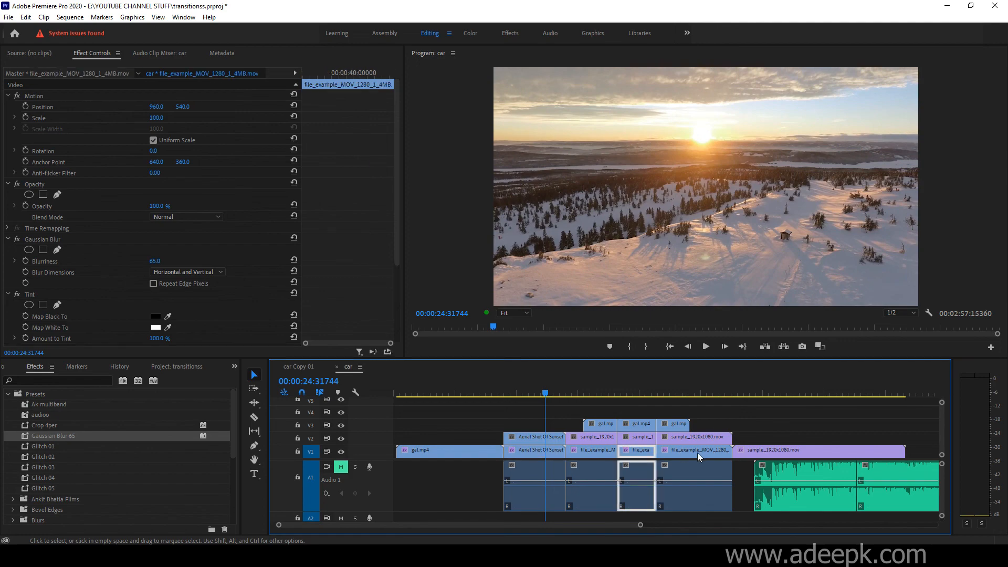
{"action": "left_click", "coordinate": [698, 454]}
{"action": "mouse_move", "coordinate": [546, 393]}
{"action": "left_mouse_down"}
{"action": "mouse_move", "coordinate": [668, 398]}
{"action": "mouse_move", "coordinate": [551, 393]}
{"action": "left_mouse_up"}
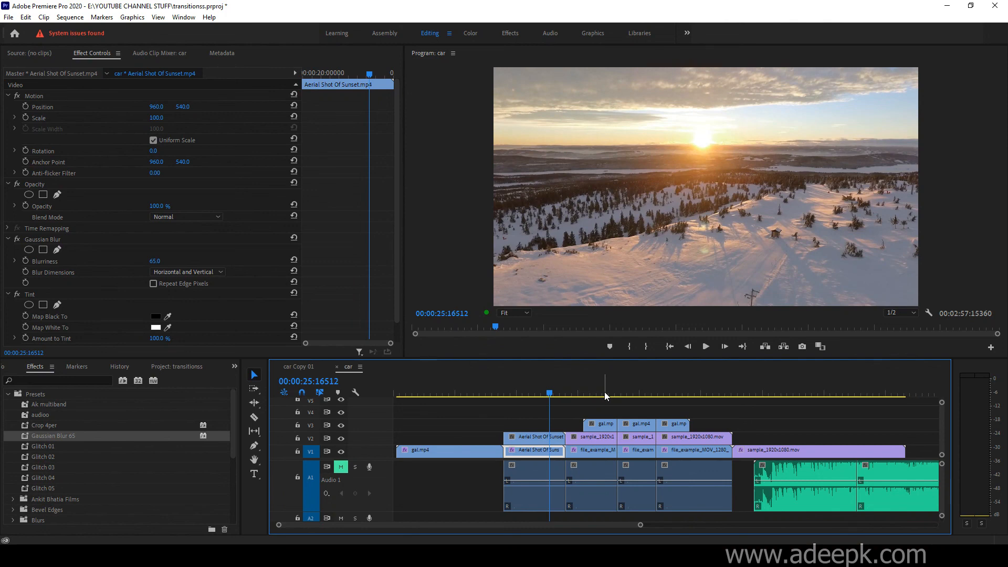